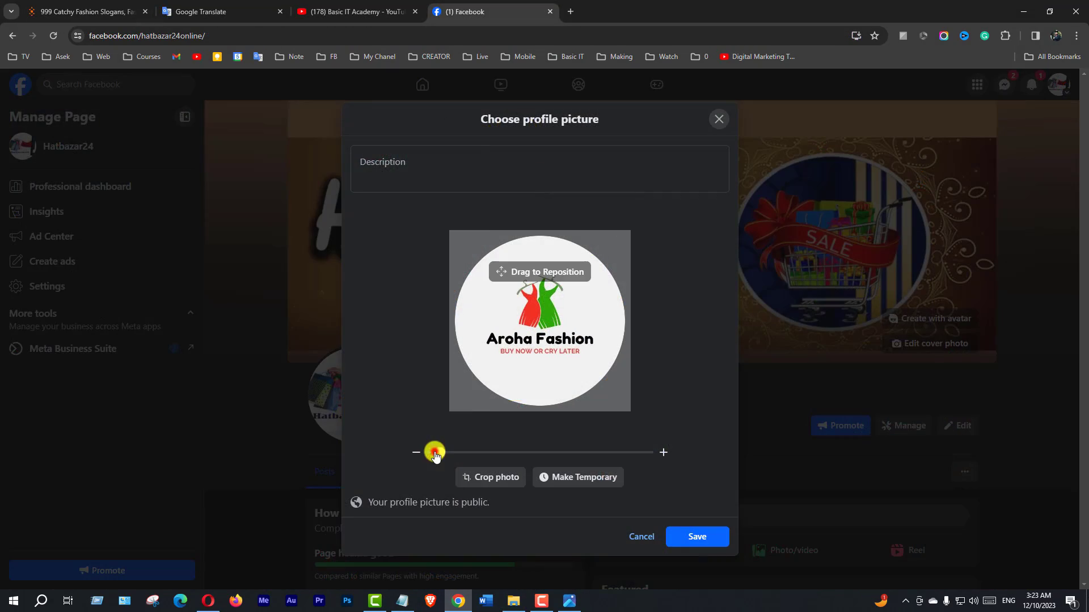
Enlarge the Aroha Fashion logo in the profile picture preview and reposition it within the circle
left_click_drag(435, 455, 487, 453)
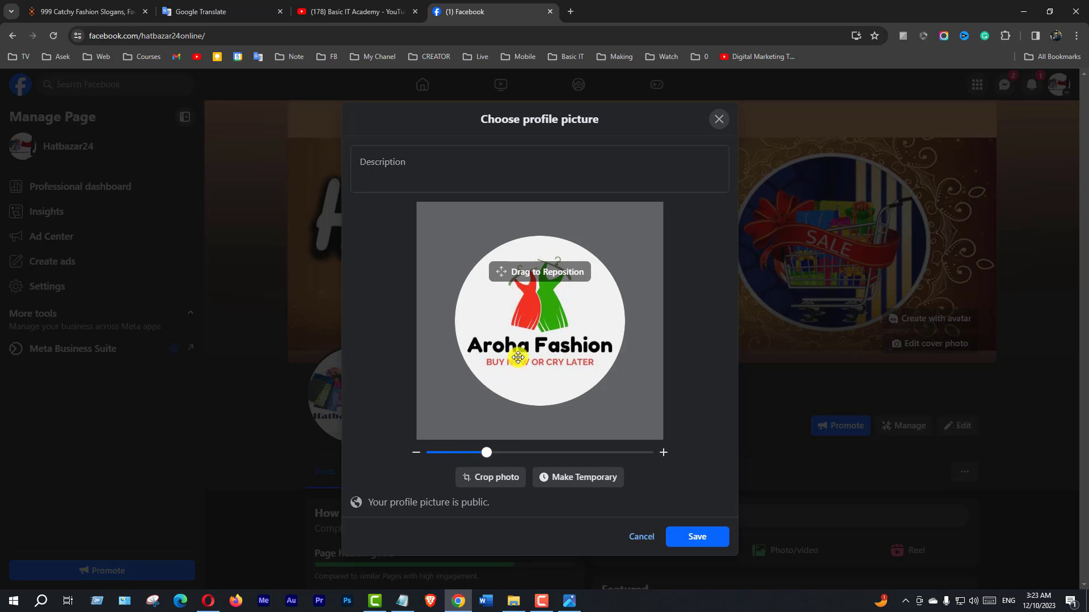
left_click_drag(547, 346, 545, 340)
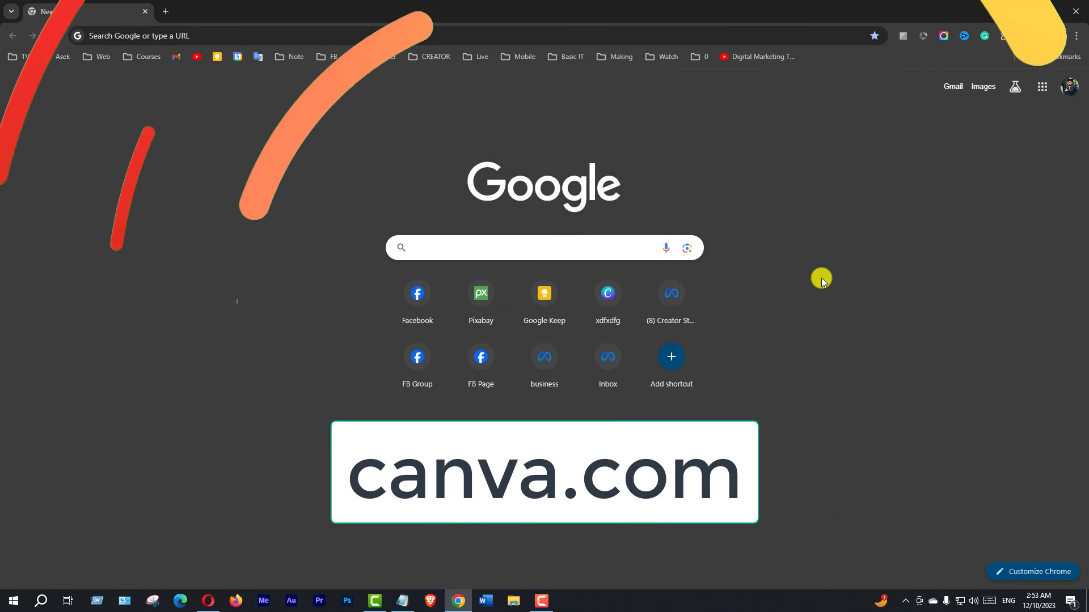
Open canva.com and look over the plans offered on its home page
left_click(533, 253)
type("canva.com")
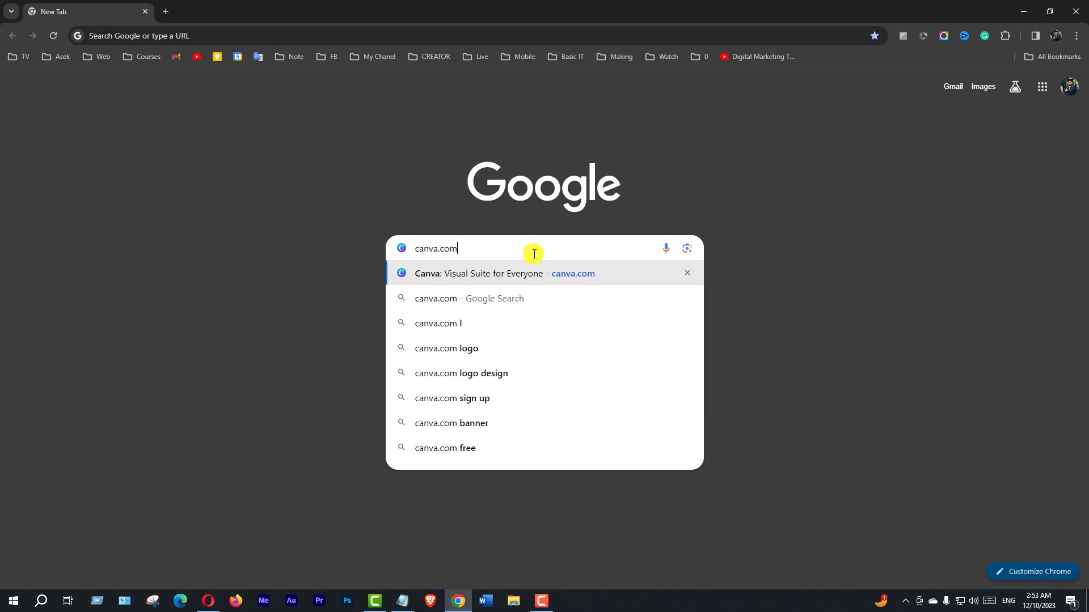
key("Return")
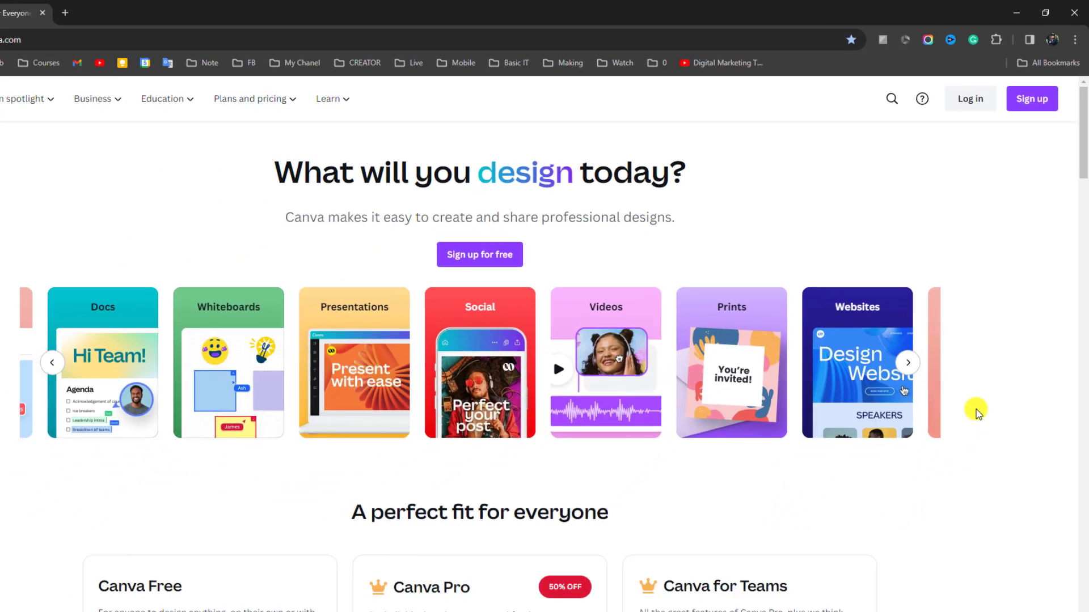
scroll(965, 499, "down", 5)
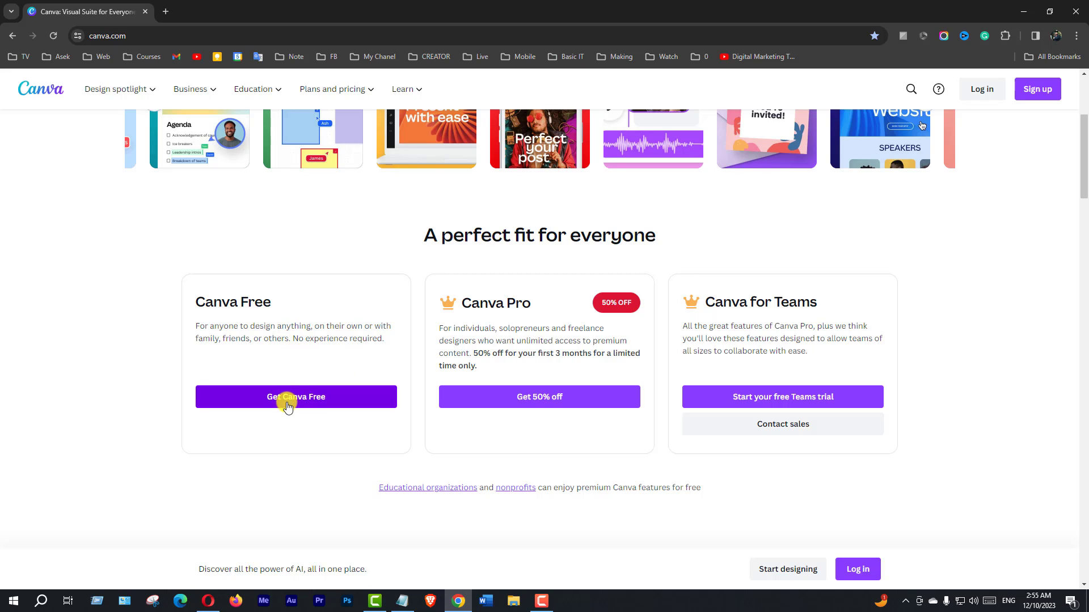
scroll(292, 406, "up", 4)
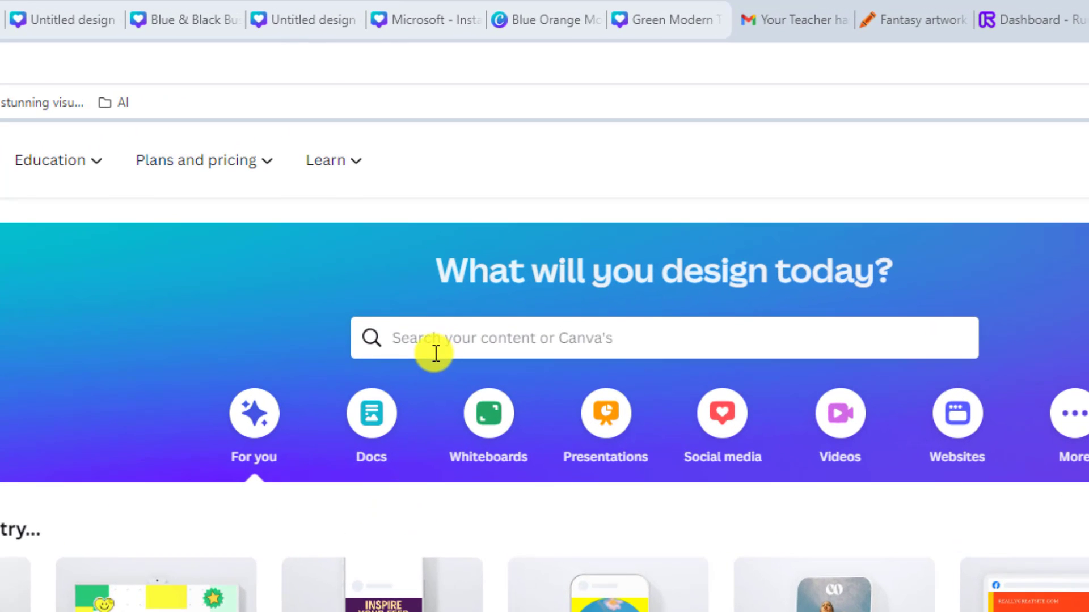
Search the templates for Logo and choose the suggested "clothing logo" search
left_click(605, 340)
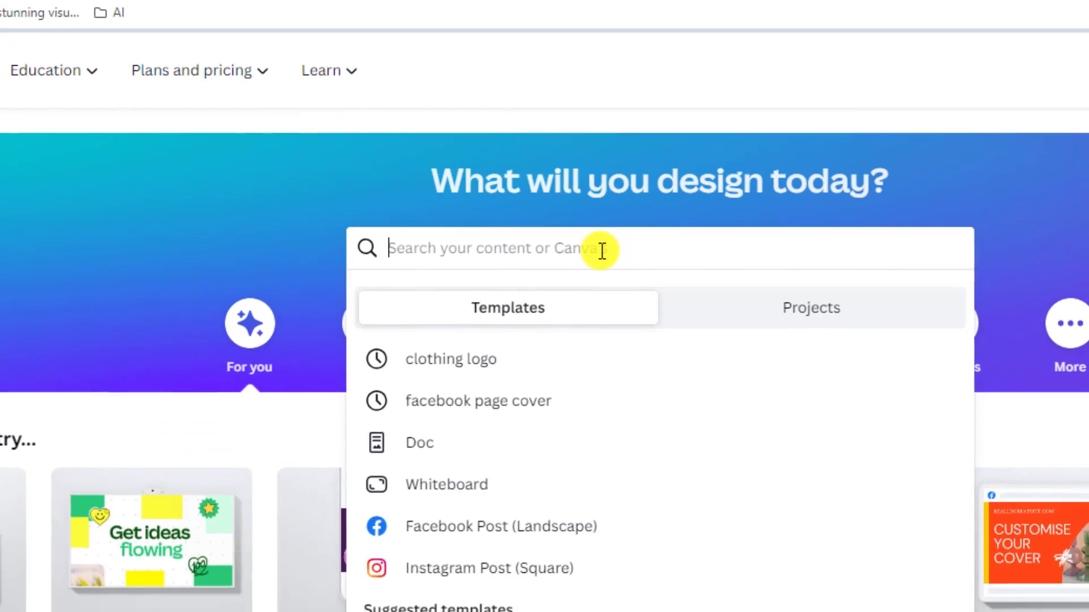
type("Logo")
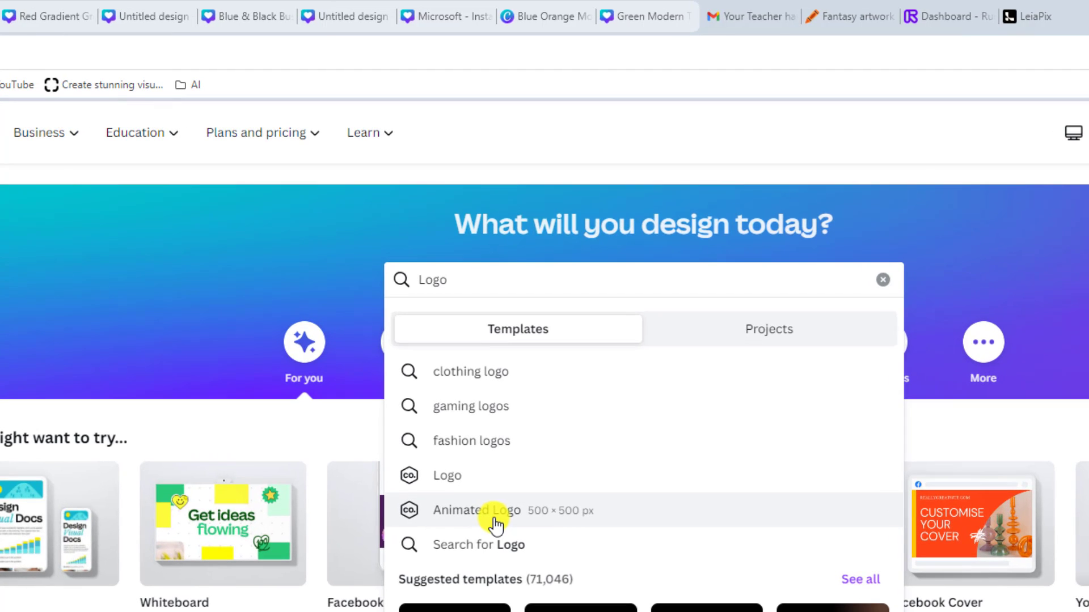
left_click(482, 376)
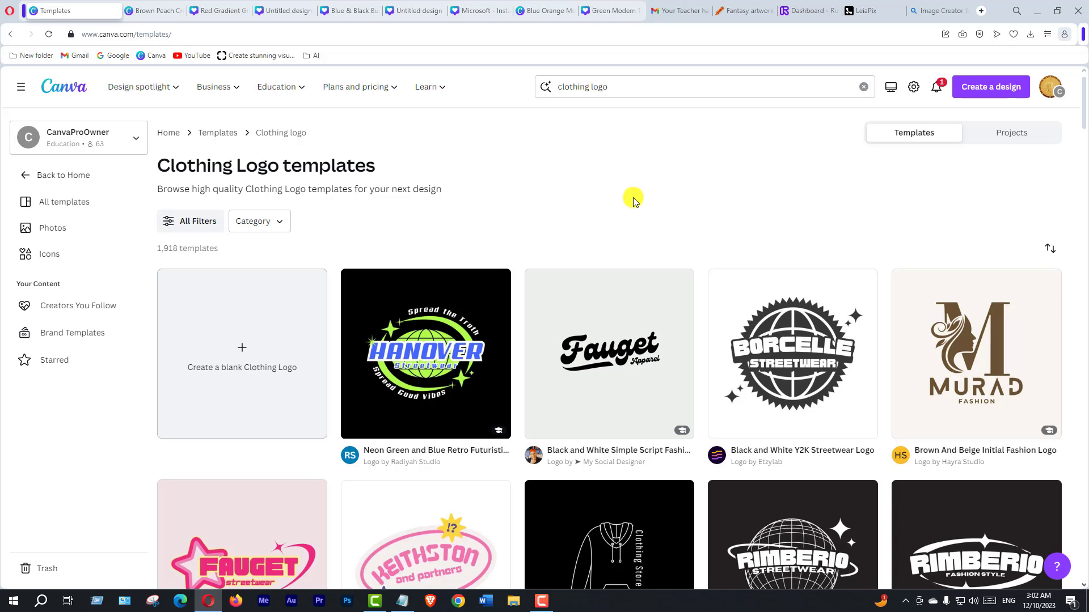
Browse the clothing logo templates to examine which design suits a fashion page
mouse_move(662, 287)
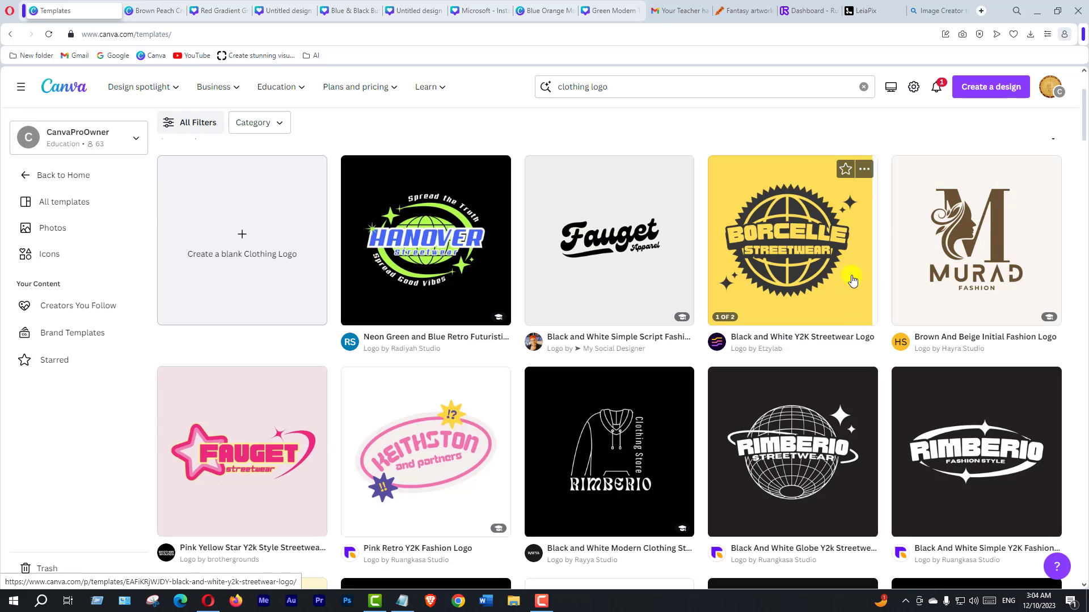
scroll(794, 329, "down", 2)
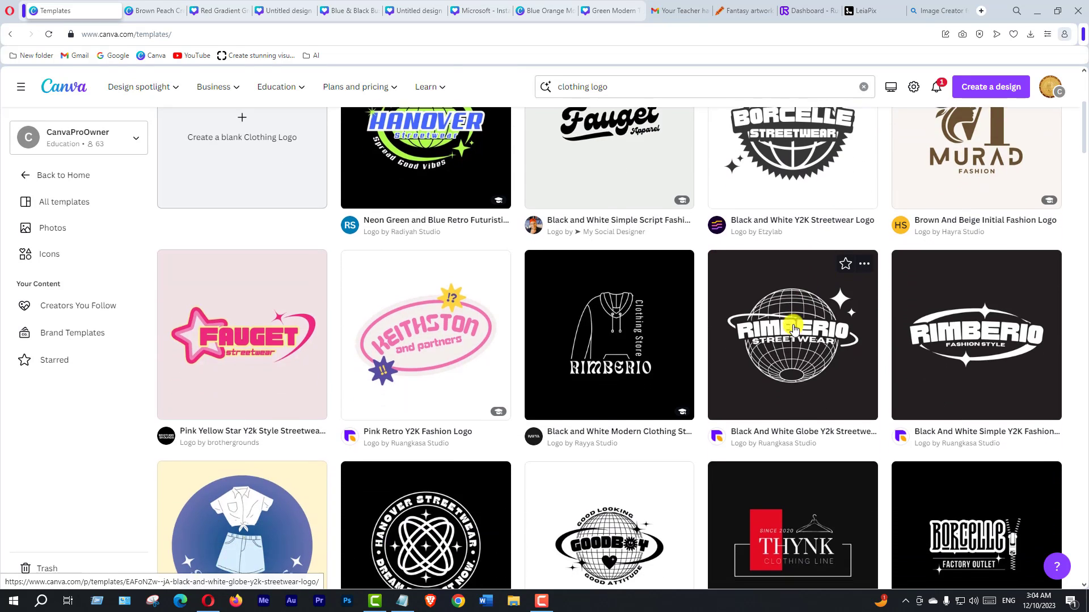
scroll(510, 335, "down", 1)
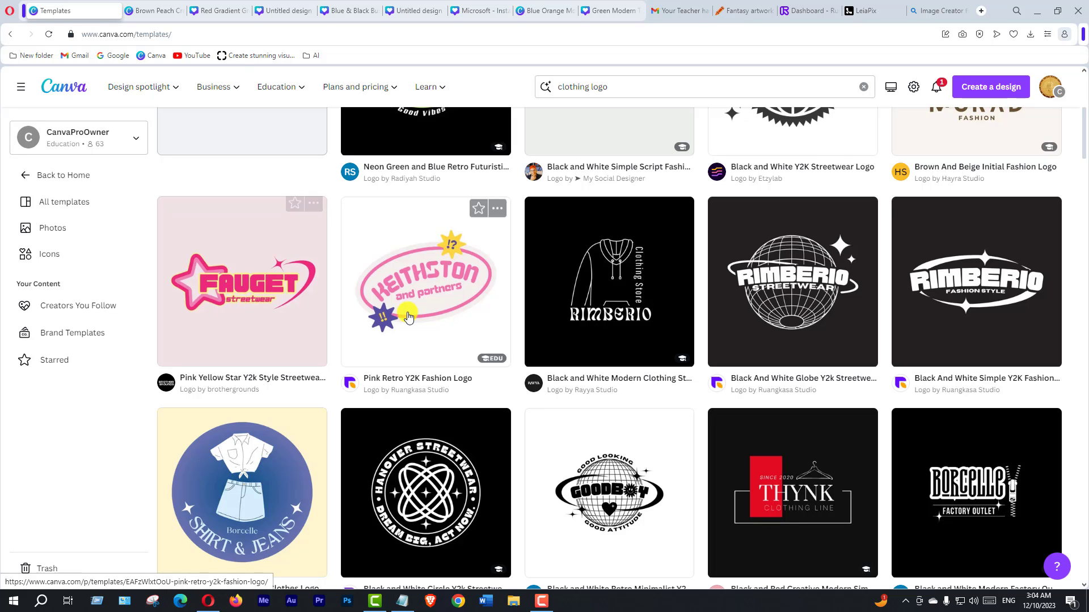
scroll(802, 363, "down", 7)
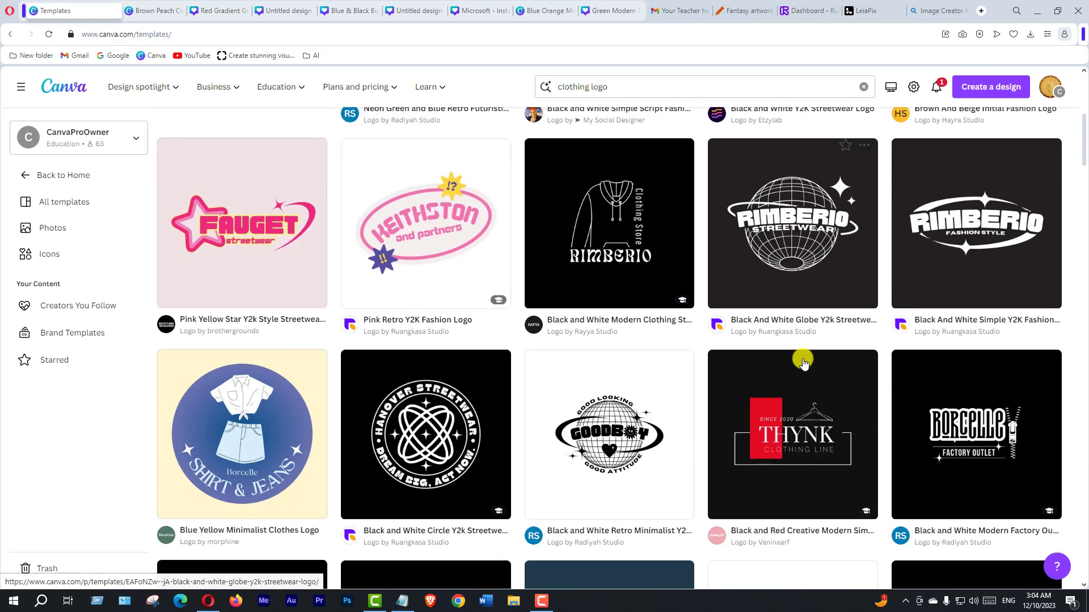
scroll(803, 362, "down", 7)
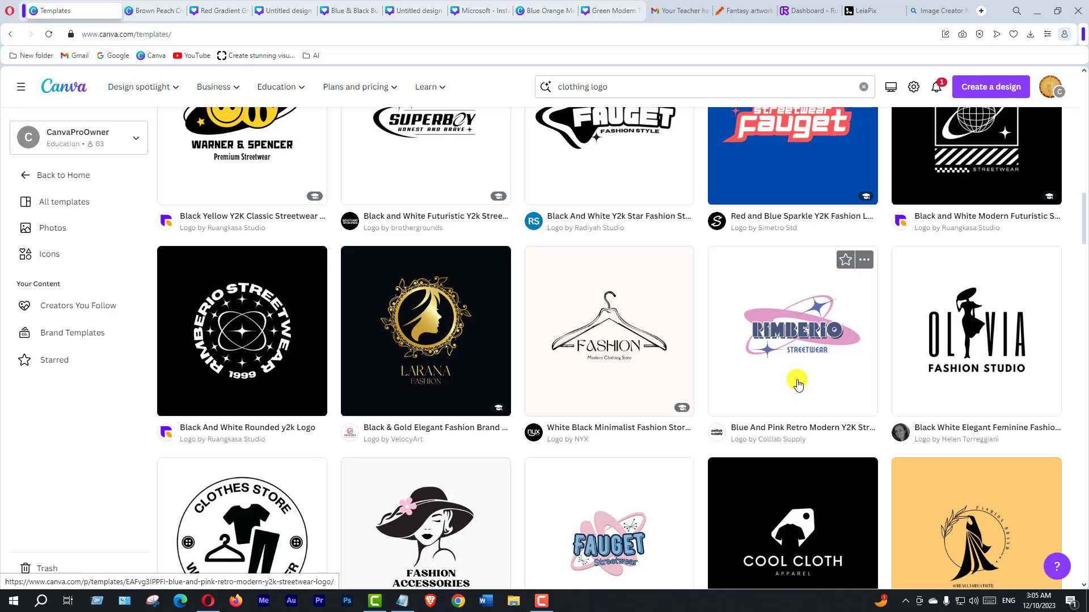
scroll(1074, 289, "down", 3)
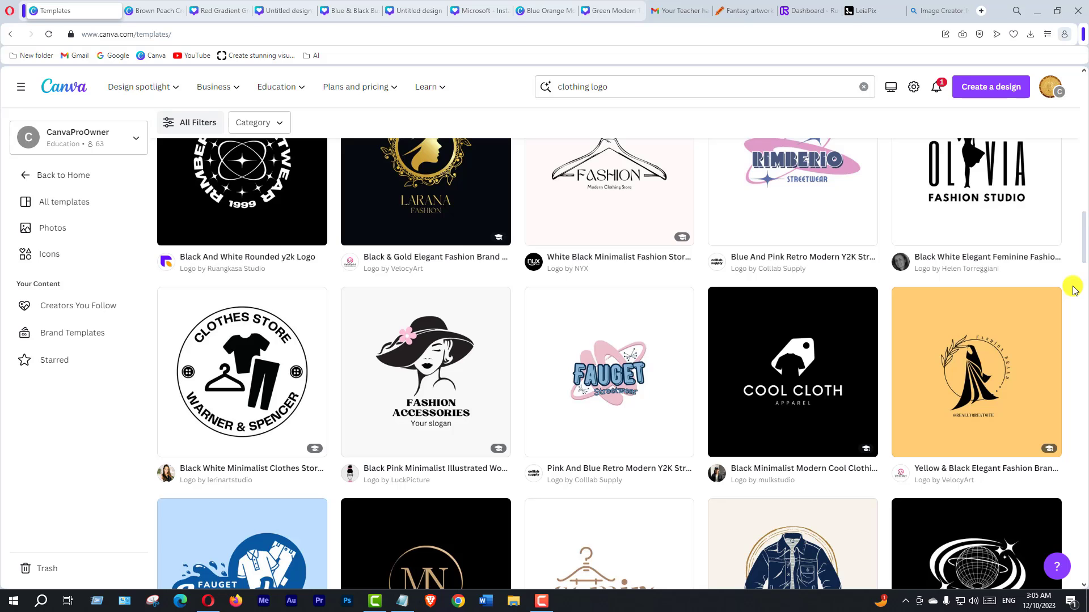
scroll(1073, 288, "down", 5)
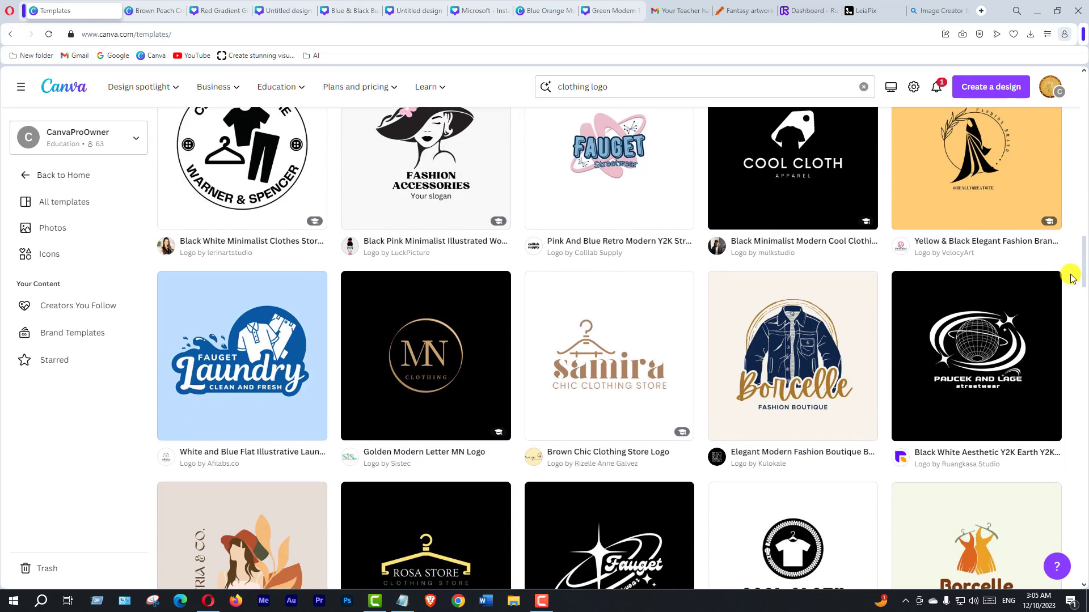
scroll(1073, 278, "down", 5)
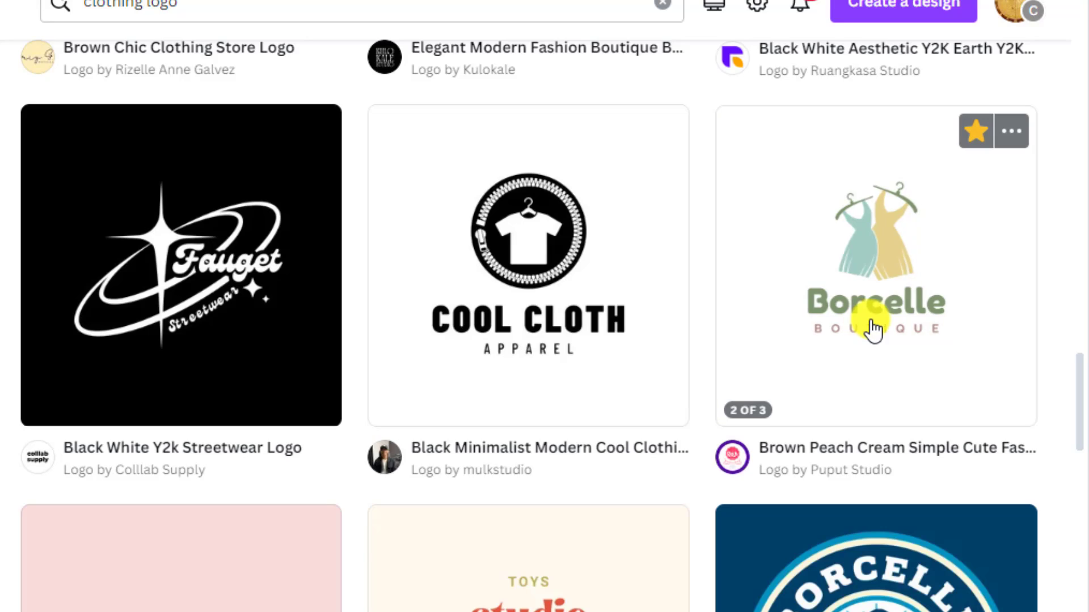
scroll(828, 363, "down", 2)
scroll(825, 378, "down", 15)
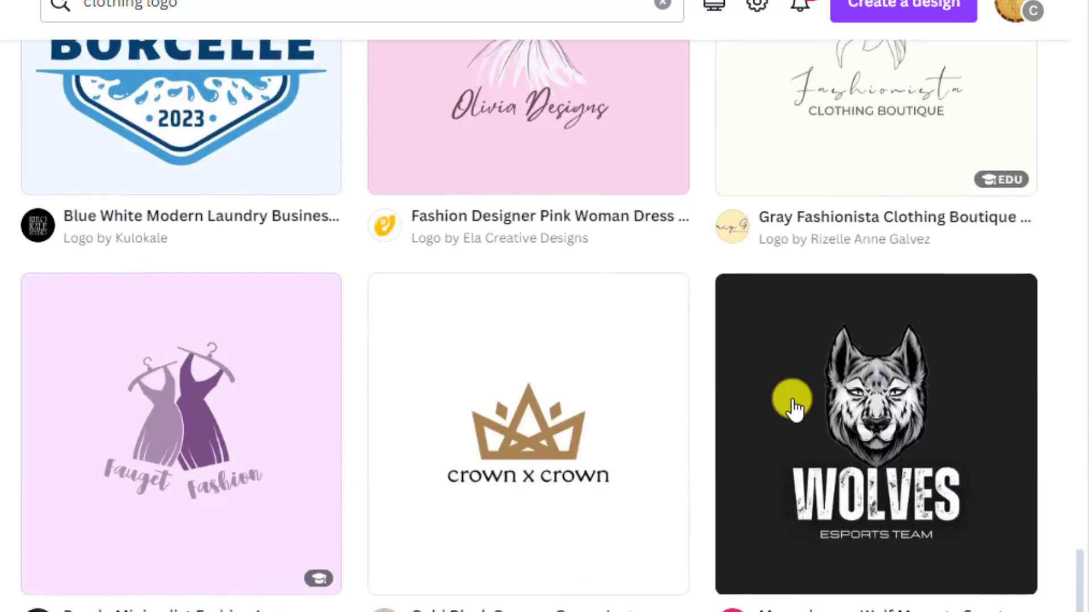
scroll(794, 408, "down", 10)
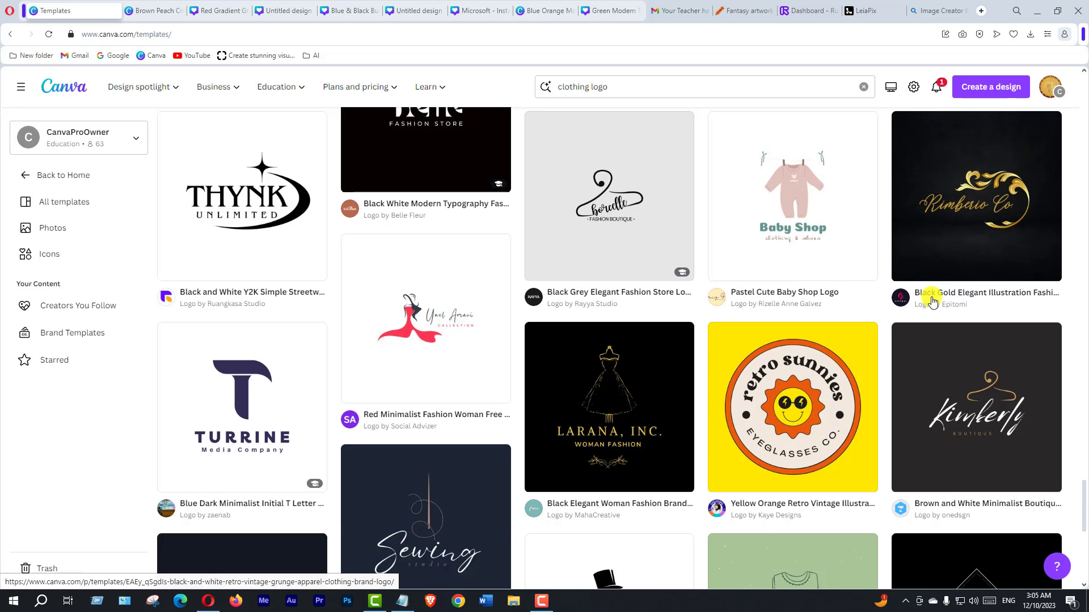
scroll(930, 298, "down", 6)
scroll(933, 300, "up", 6)
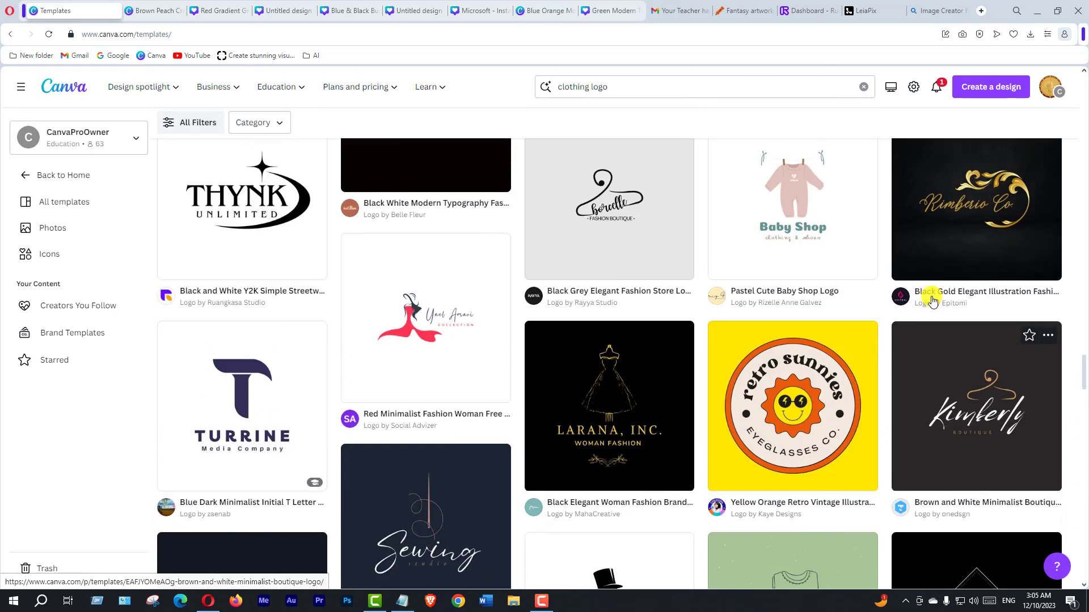
scroll(932, 300, "down", 10)
scroll(932, 301, "up", 6)
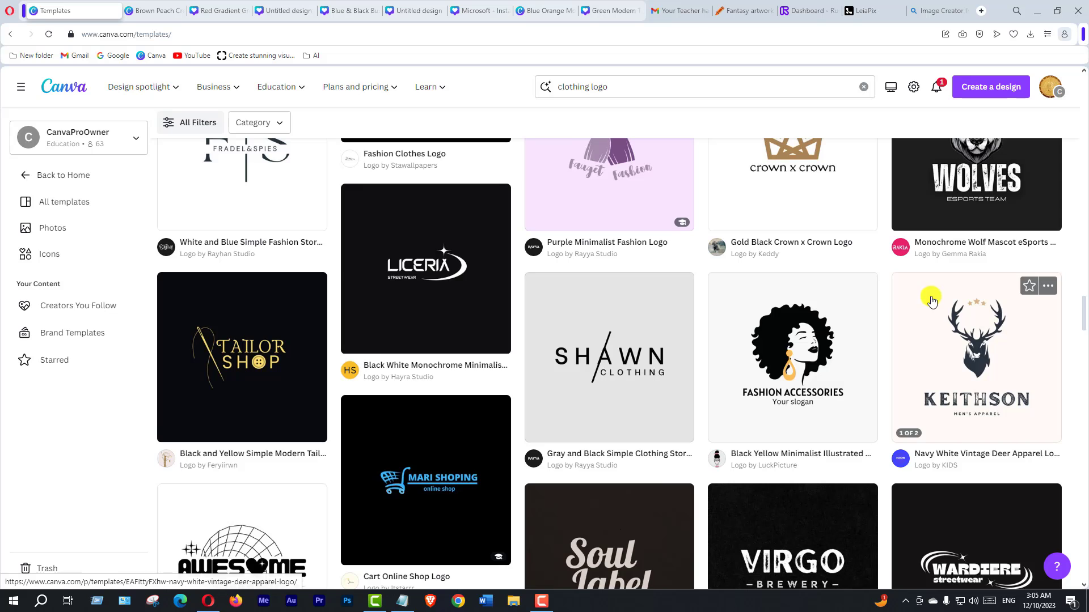
scroll(932, 299, "up", 6)
scroll(932, 299, "up", 3)
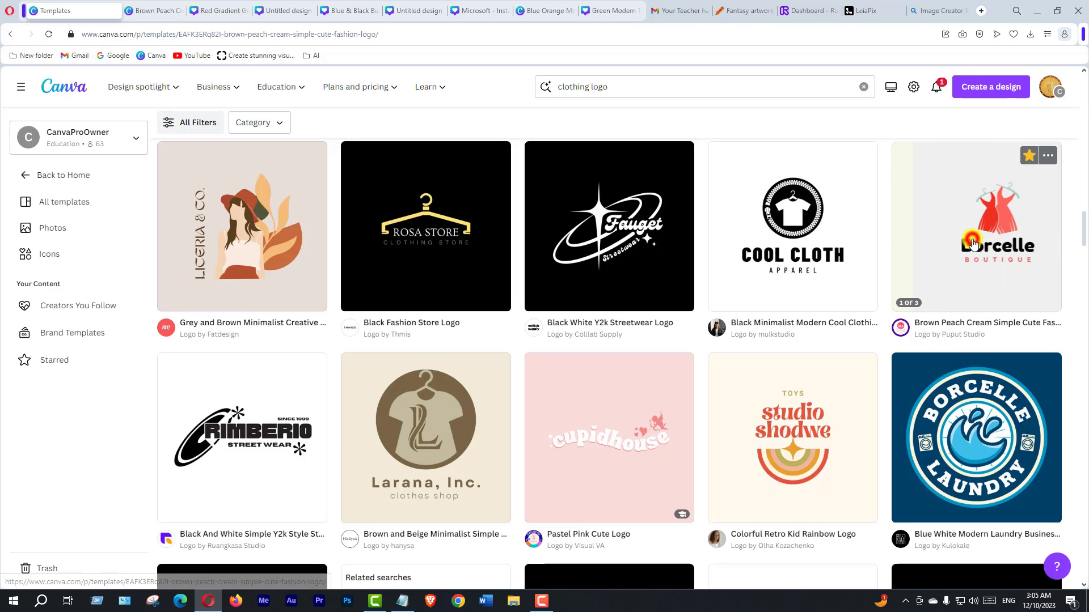
Open the Brown Peach Cream Simple Cute Fashion Logo template, preview its other two colour variants, and start customizing it
left_click(973, 242)
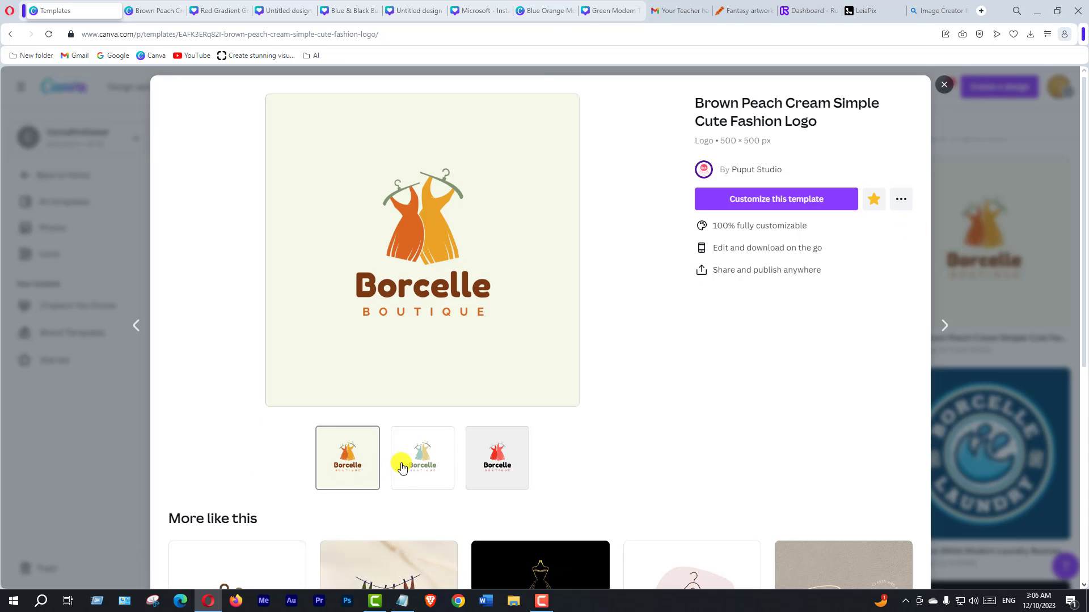
left_click(421, 458)
left_click(498, 467)
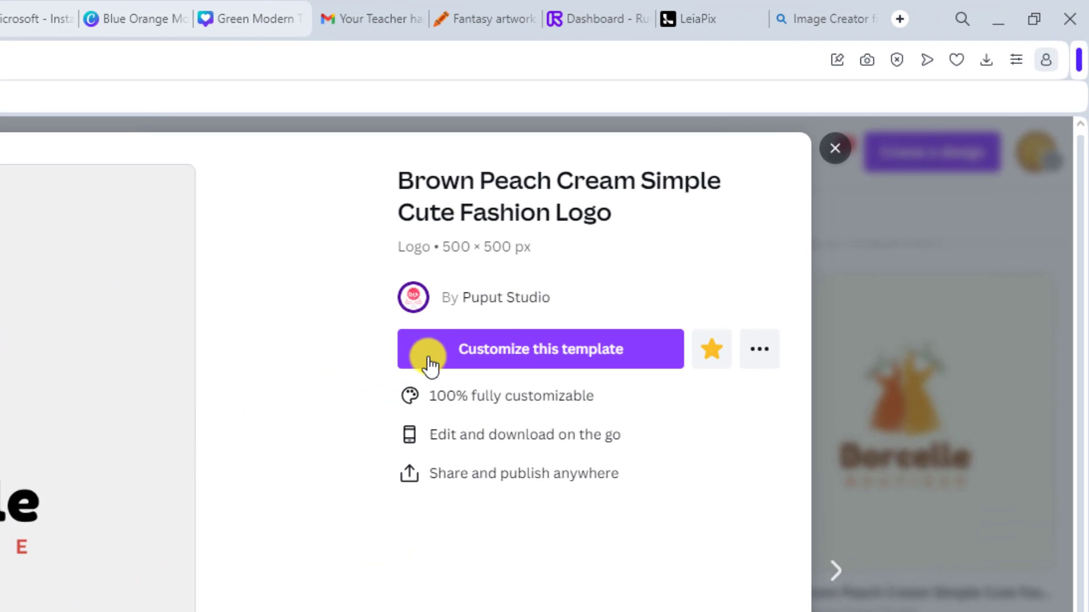
left_click(561, 354)
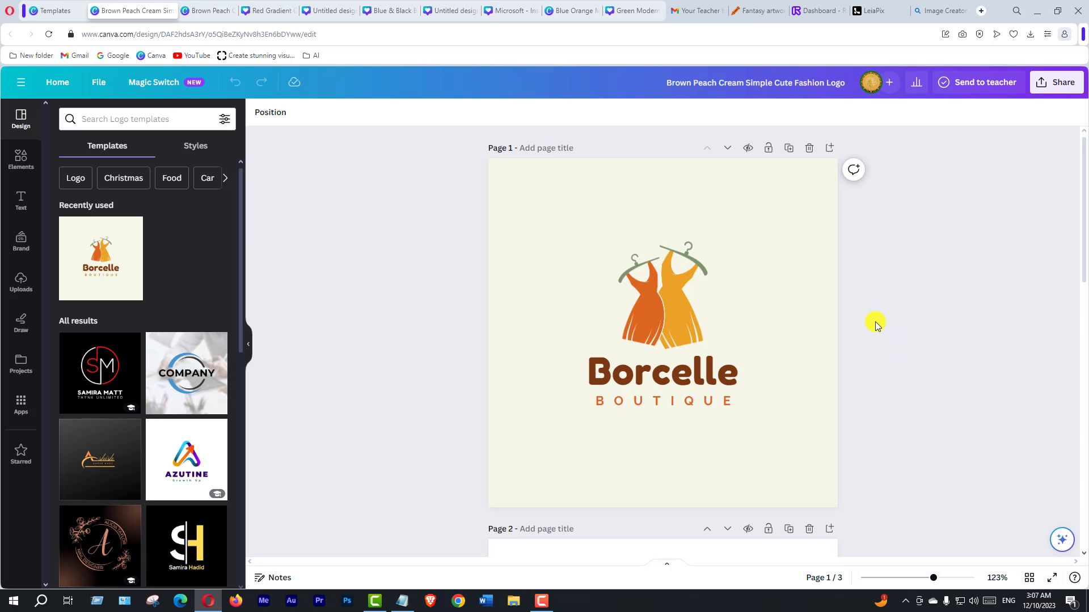
Review the template's three logo pages and add a new page after the last one
scroll(839, 355, "down", 5)
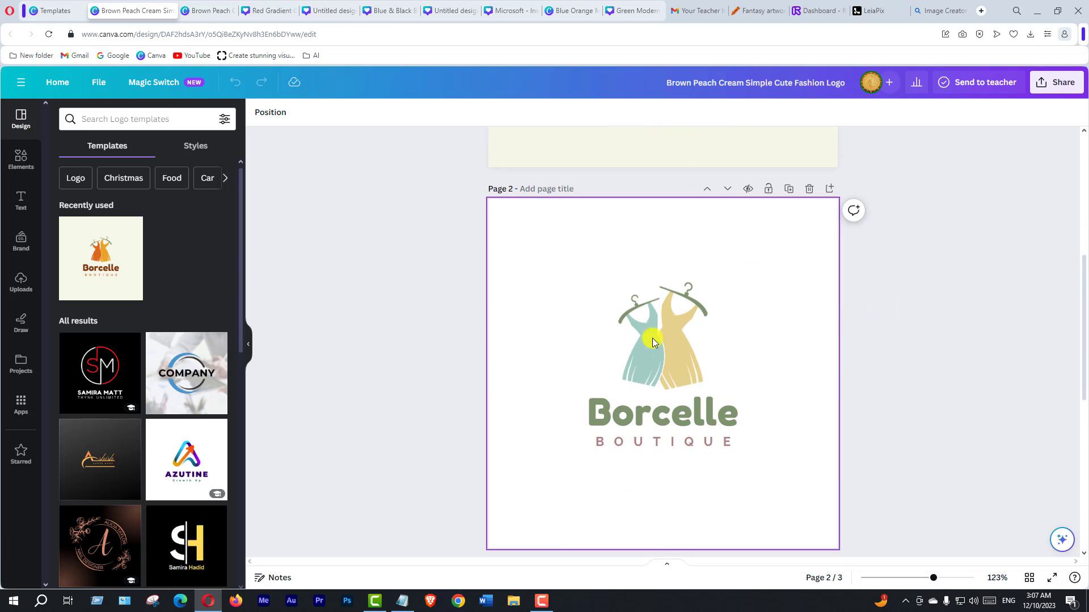
scroll(907, 382, "down", 5)
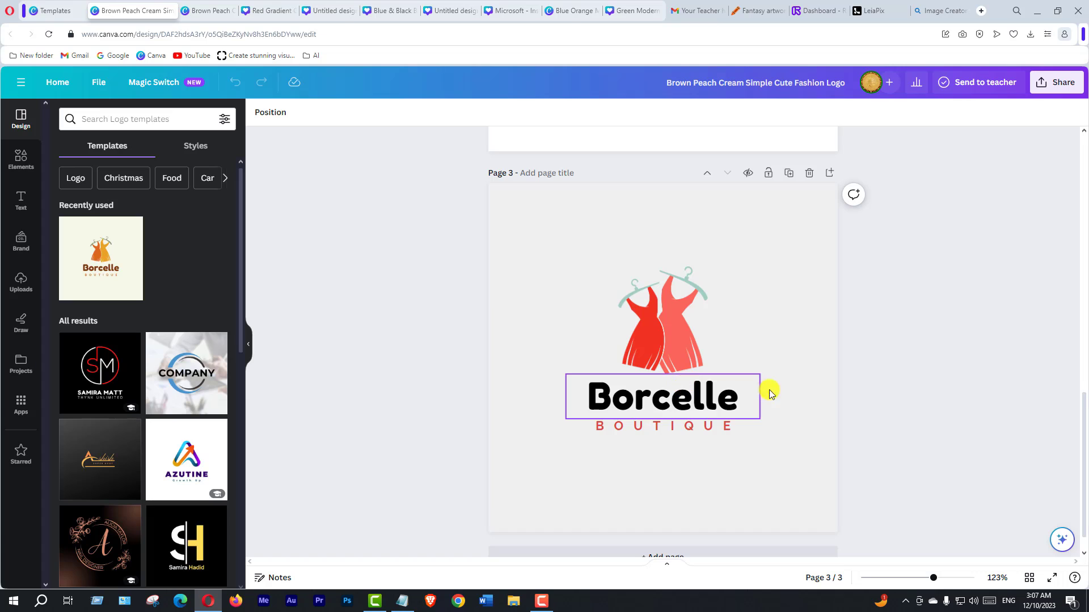
scroll(936, 400, "down", 1)
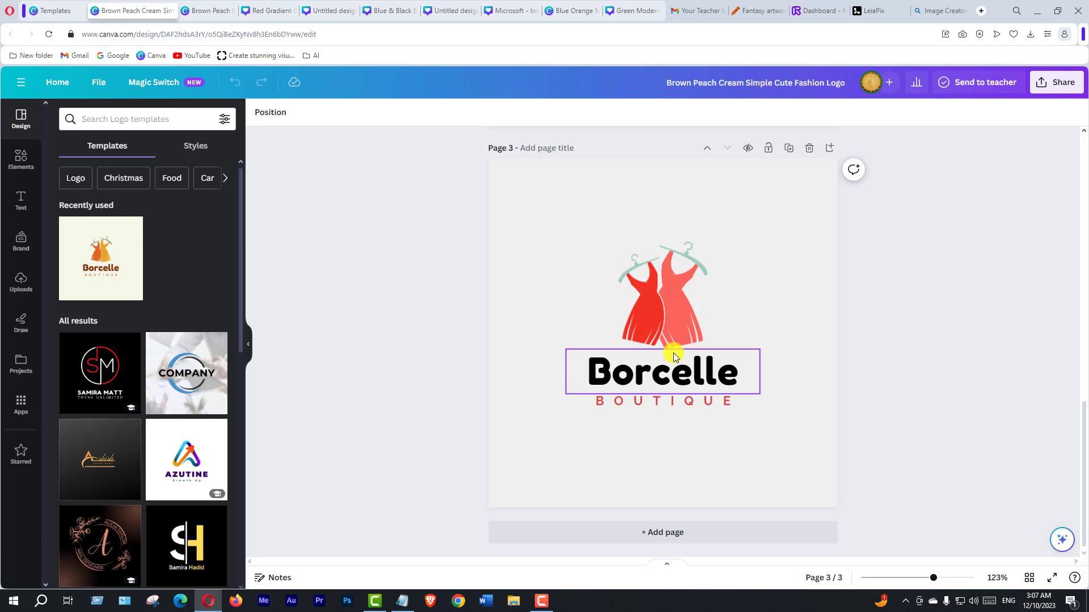
left_click(662, 534)
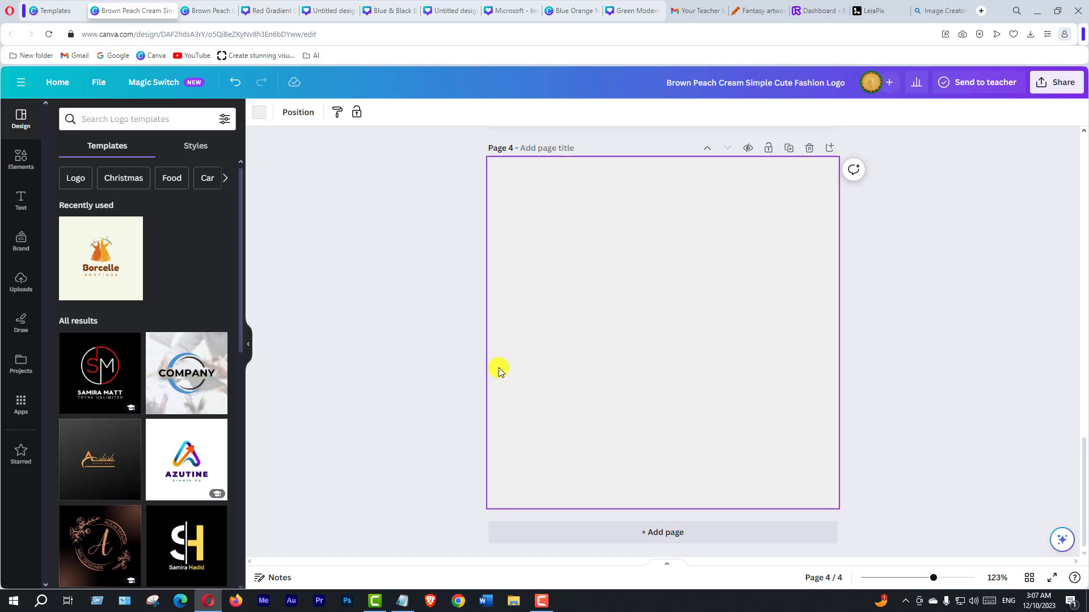
Apply the Colorful Abstract B Free Logo template with the BAILEY premium design to the empty page 4
scroll(117, 384, "down", 4)
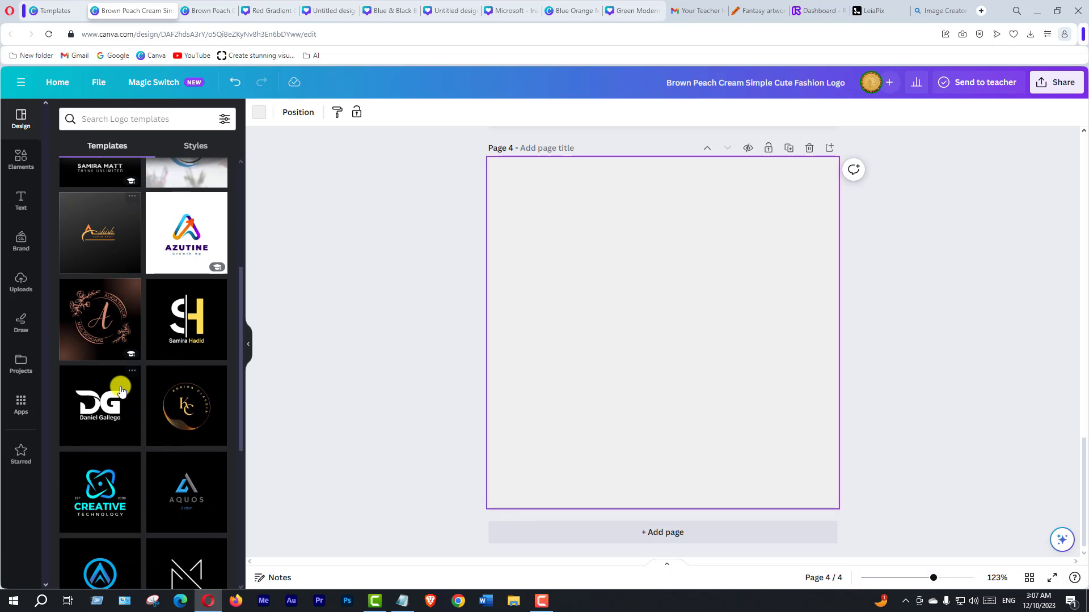
scroll(120, 390, "down", 1)
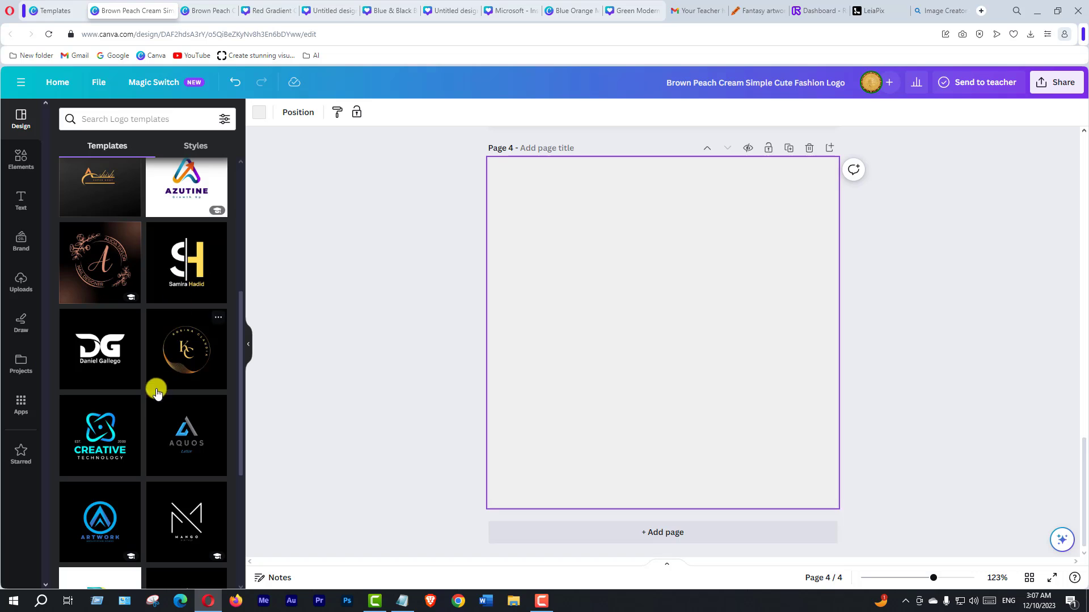
scroll(132, 422, "down", 2)
scroll(148, 416, "down", 2)
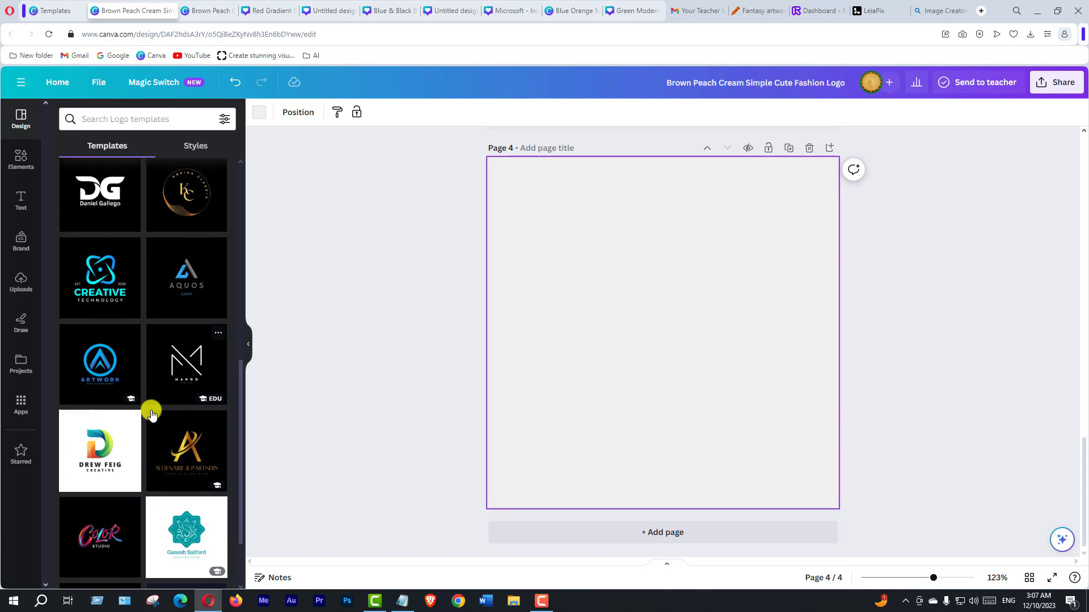
scroll(156, 416, "down", 3)
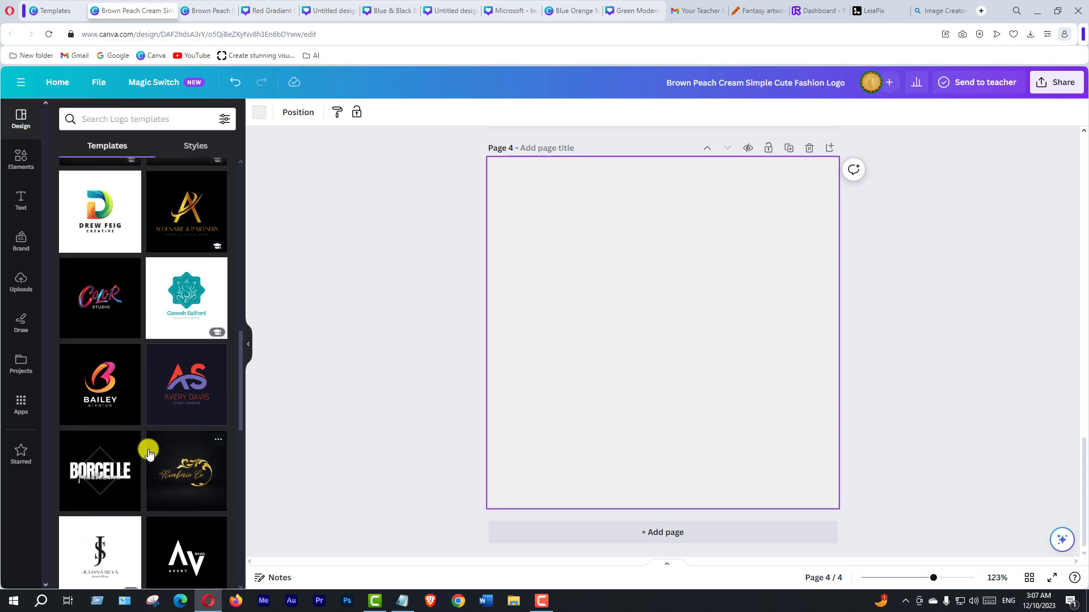
scroll(149, 448, "down", 2)
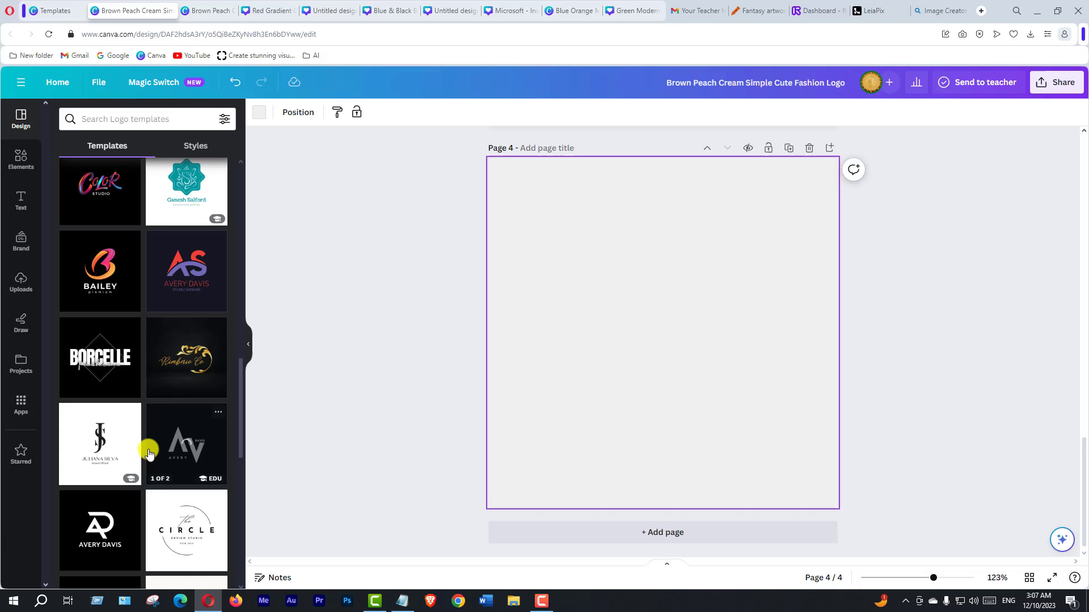
left_click(95, 276)
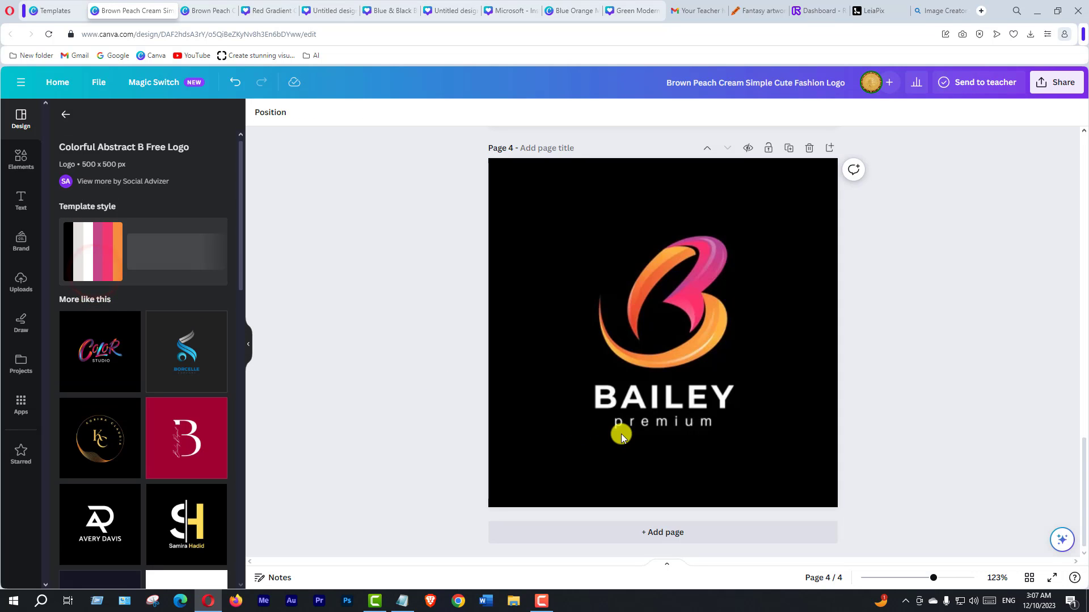
Replace the Borcelle heading on page 3 with "Aroha Fashion" and widen its text box so it fits on one line
scroll(164, 459, "down", 6)
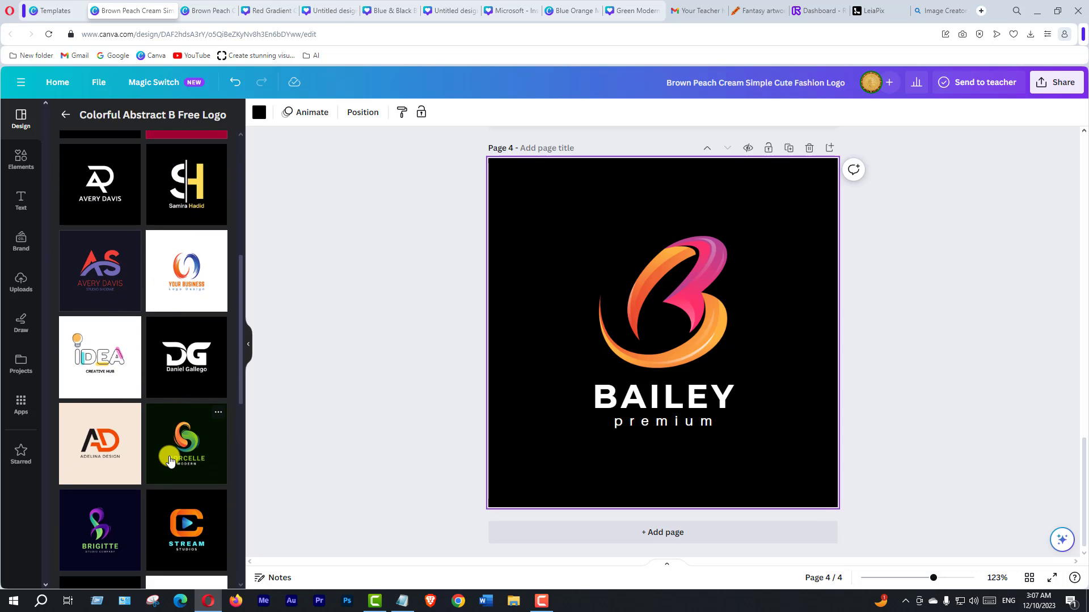
scroll(171, 461, "up", 6)
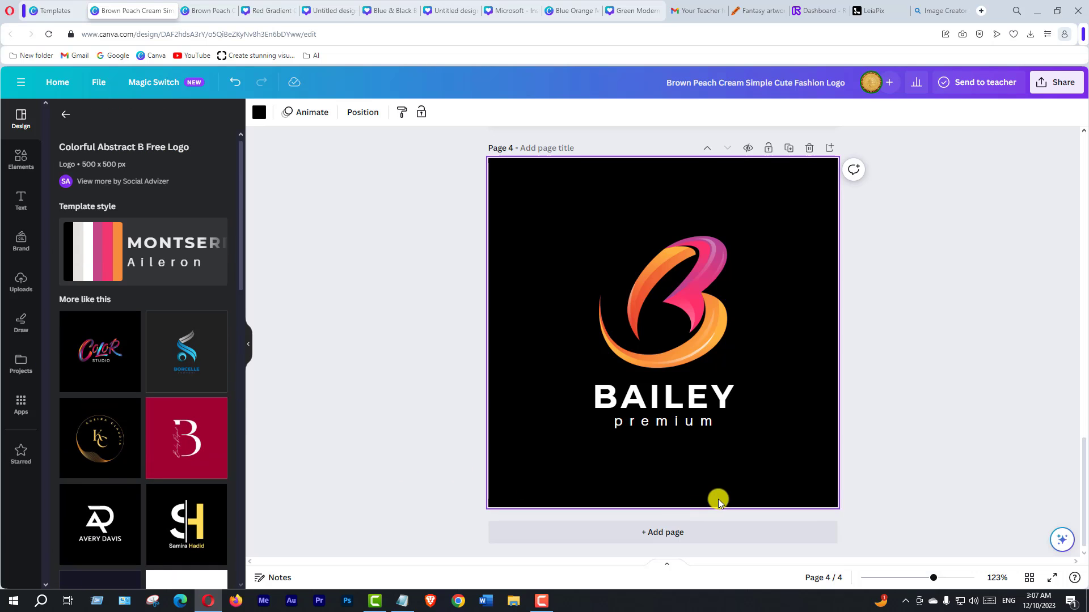
scroll(719, 495, "up", 6)
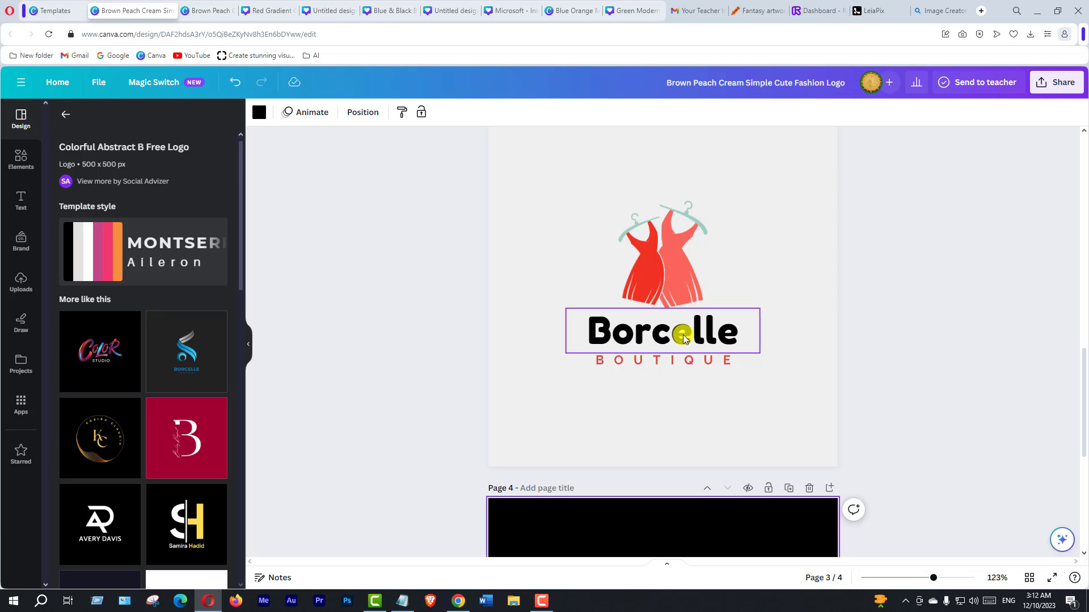
left_click(543, 603)
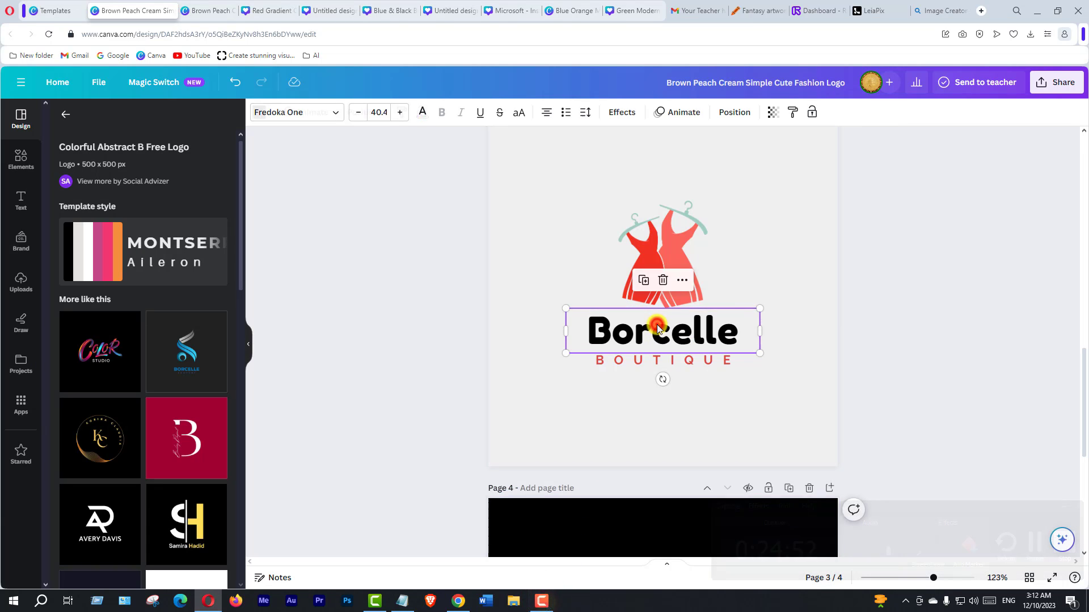
double_click(655, 328)
type("Aroha Fashion")
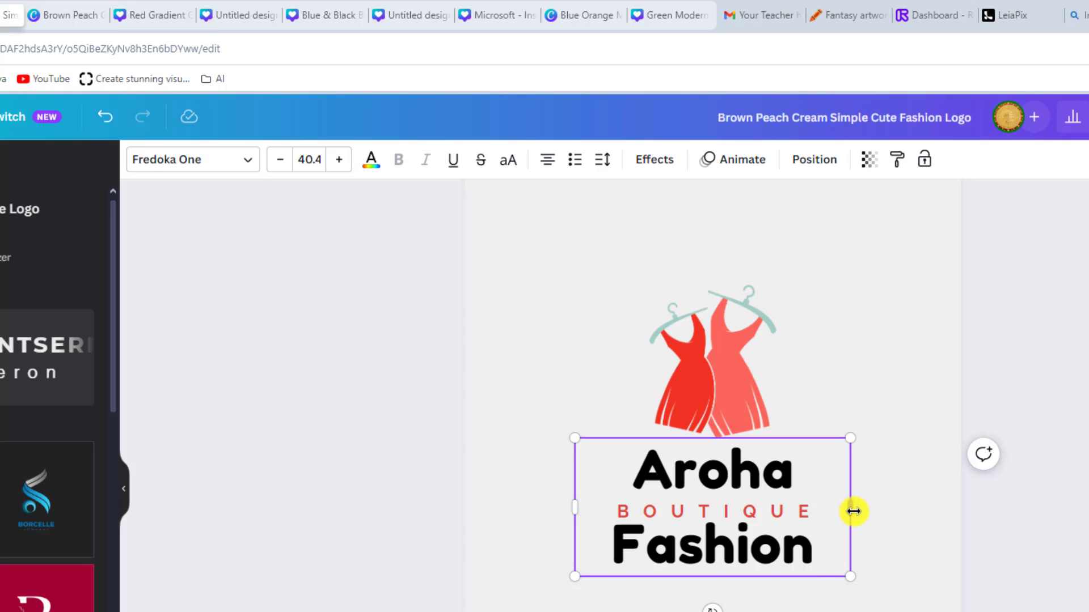
left_click_drag(854, 509, 992, 503)
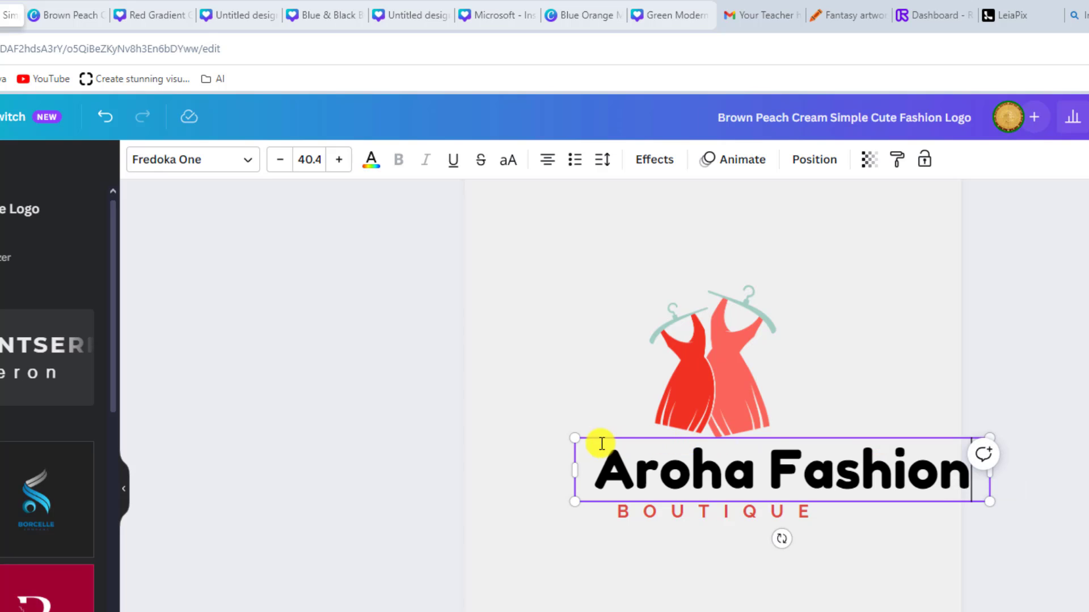
Shrink the "Aroha Fashion" heading to font size 31.4 and center it horizontally just below the dresses
left_click_drag(574, 438, 634, 448)
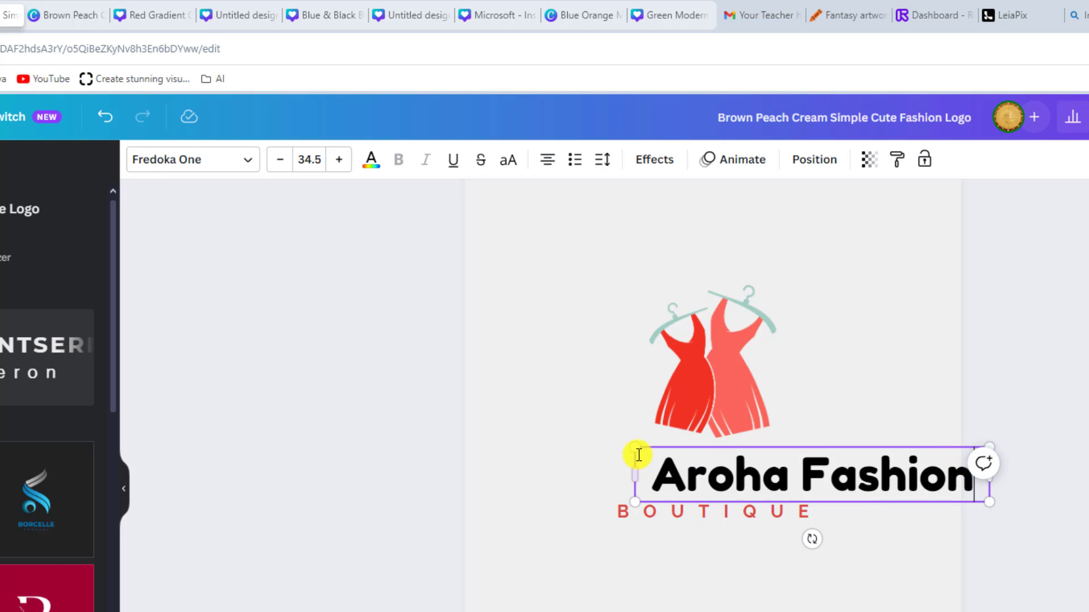
left_click_drag(633, 450, 667, 452)
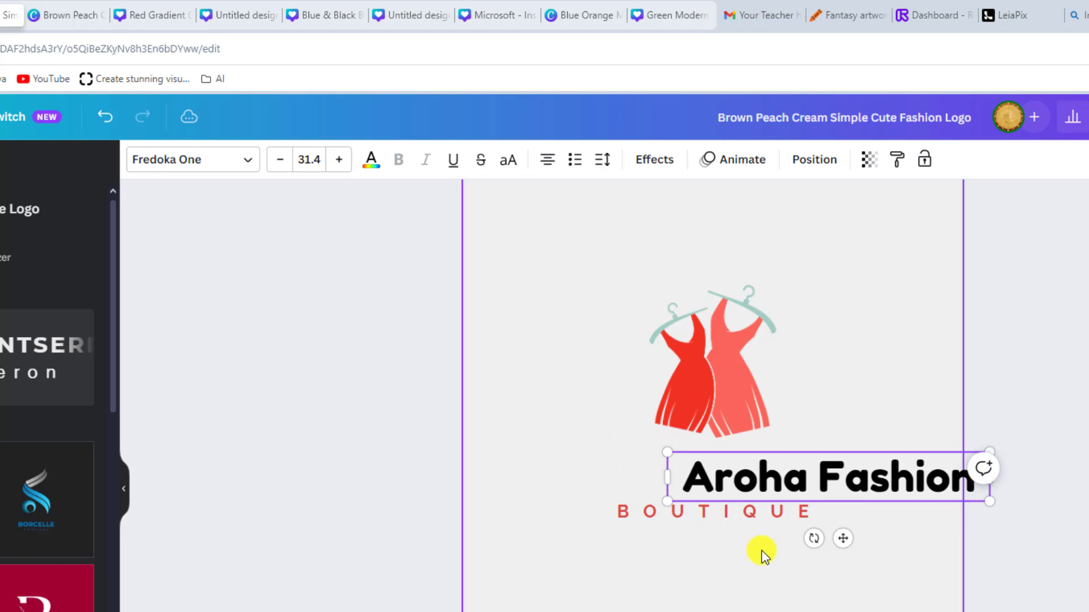
left_click(764, 587)
left_click(849, 478)
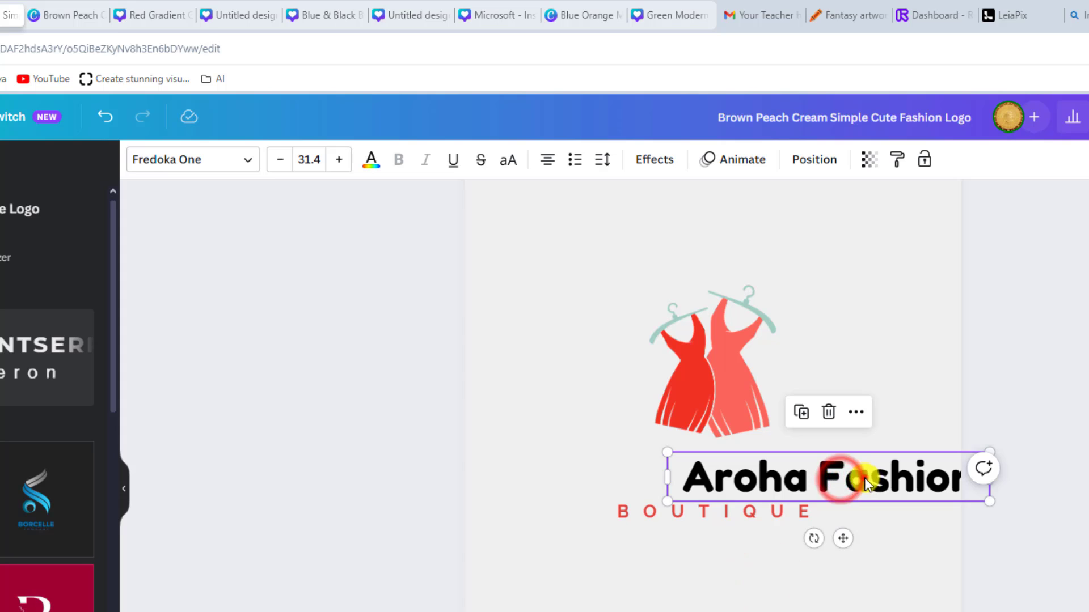
left_click_drag(864, 478, 771, 467)
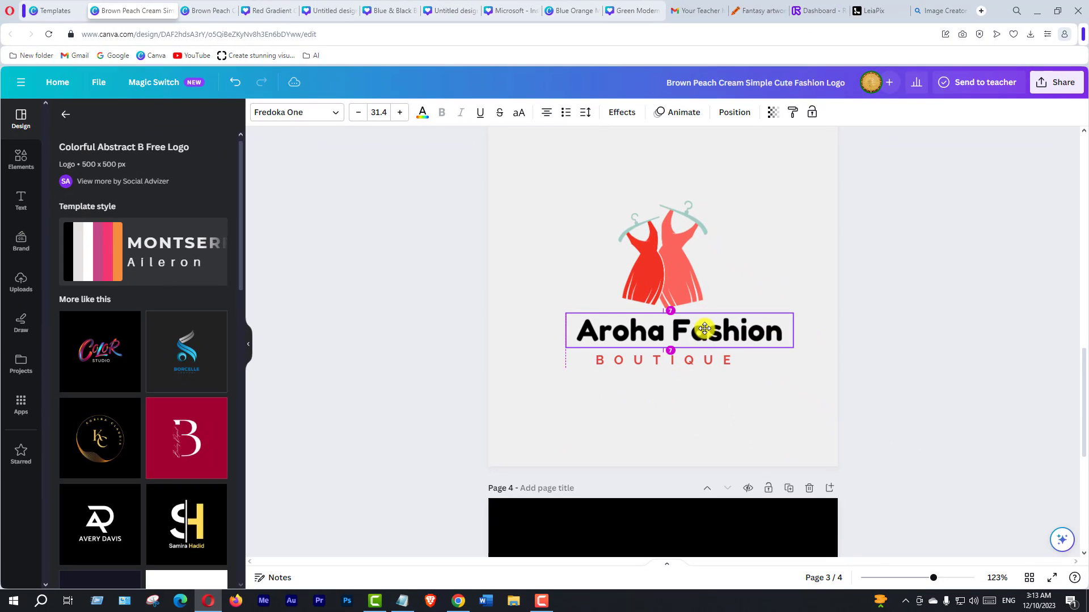
left_click_drag(704, 329, 688, 326)
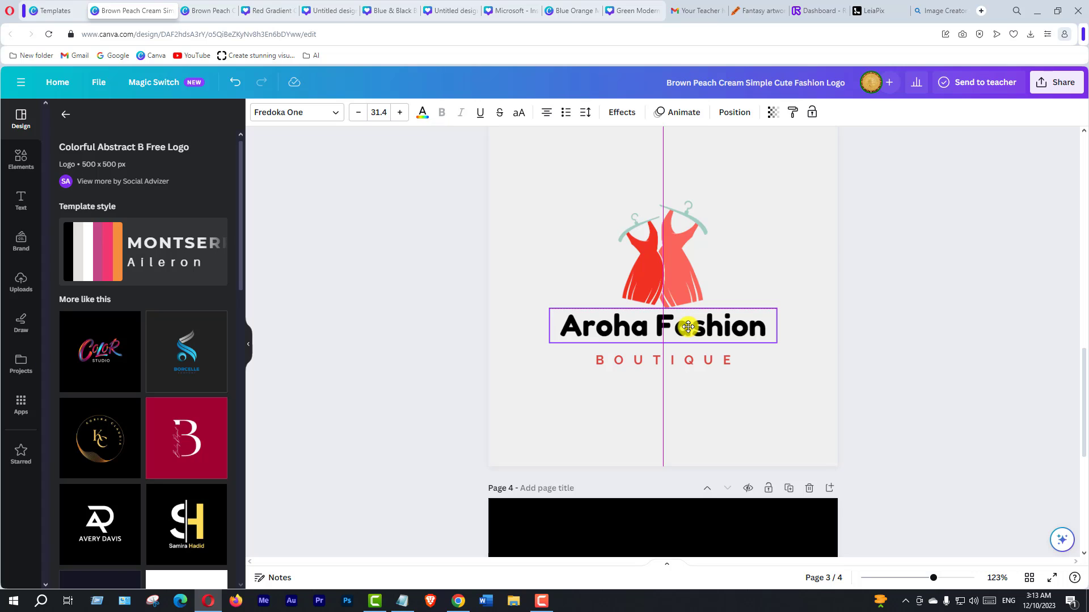
left_click_drag(689, 327, 689, 327)
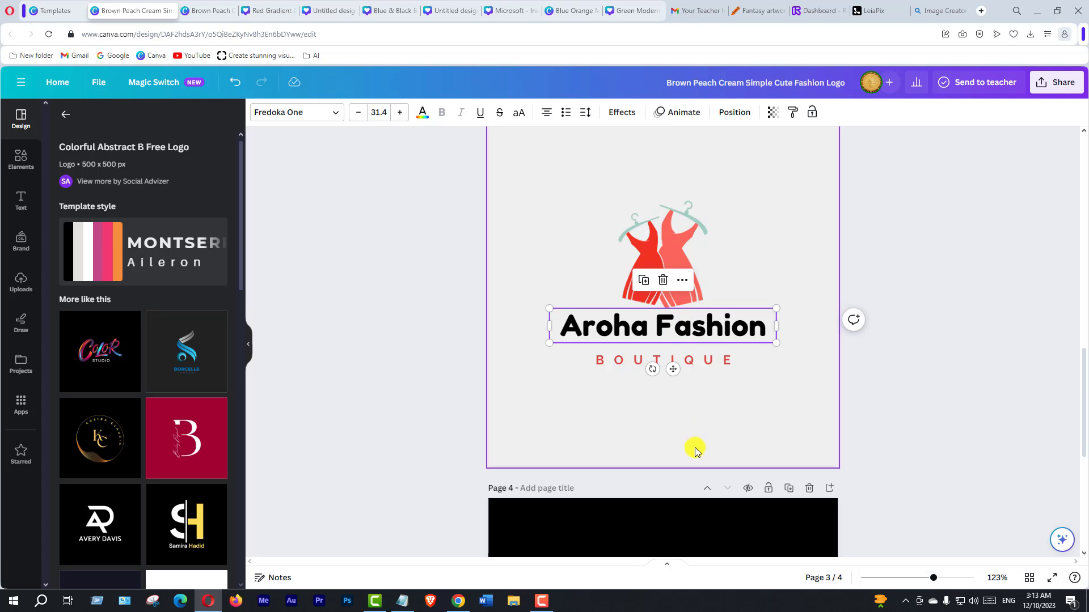
left_click(706, 394)
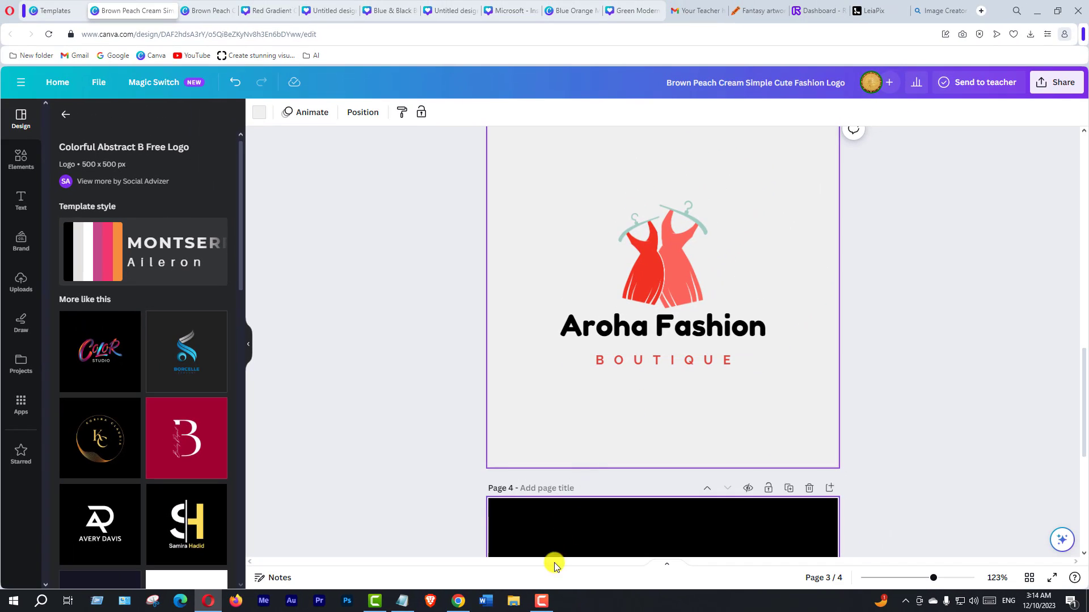
Switch to Chrome to view the Basic IT Academy YouTube channel and return to the logo design
left_click(458, 603)
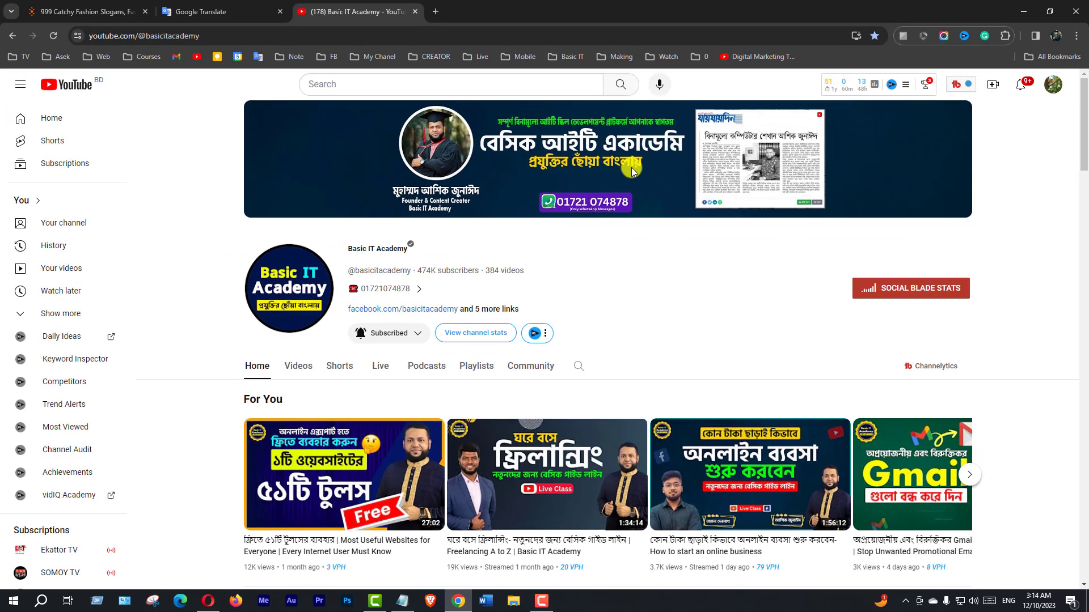
left_click(1023, 11)
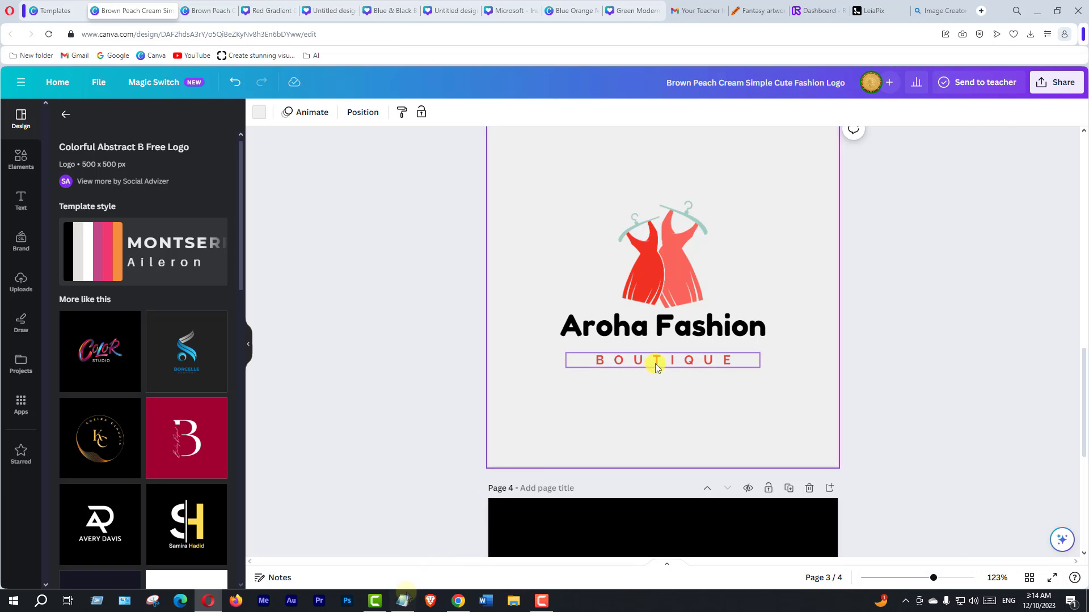
Replace the BOUTIQUE tagline with "BUY NOW OR CRY LATER" and widen its text box so it fits on one line
double_click(629, 348)
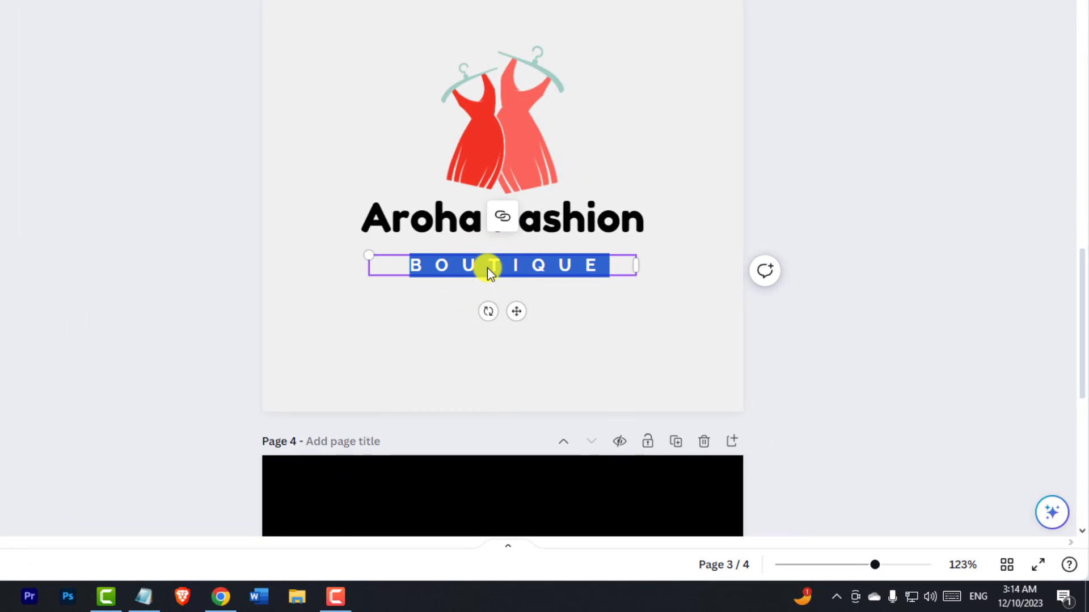
type("BUY NOW OR CRY LATER")
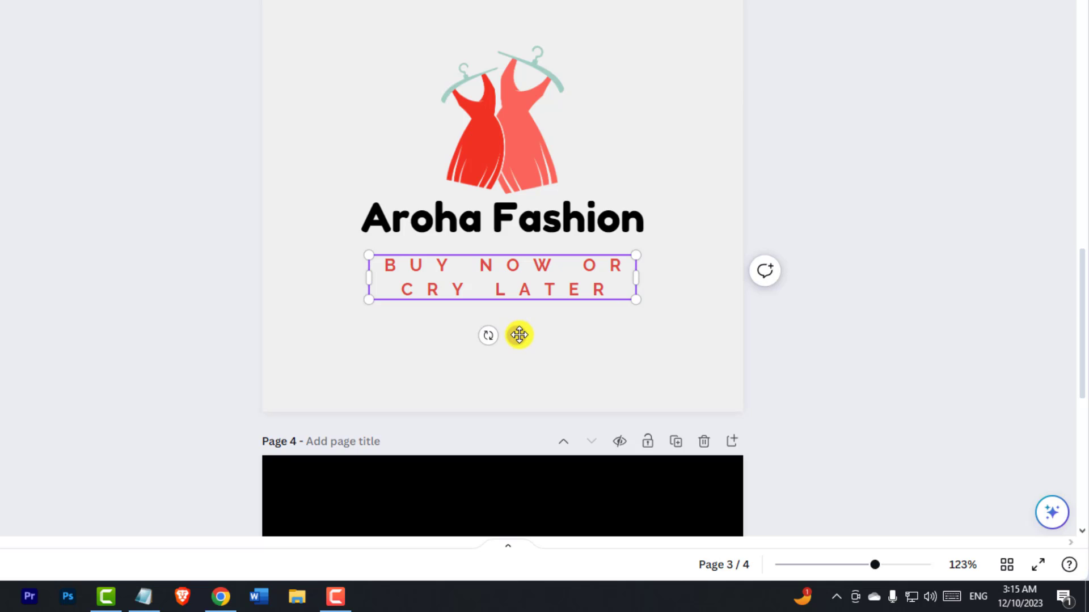
left_click_drag(641, 278, 776, 271)
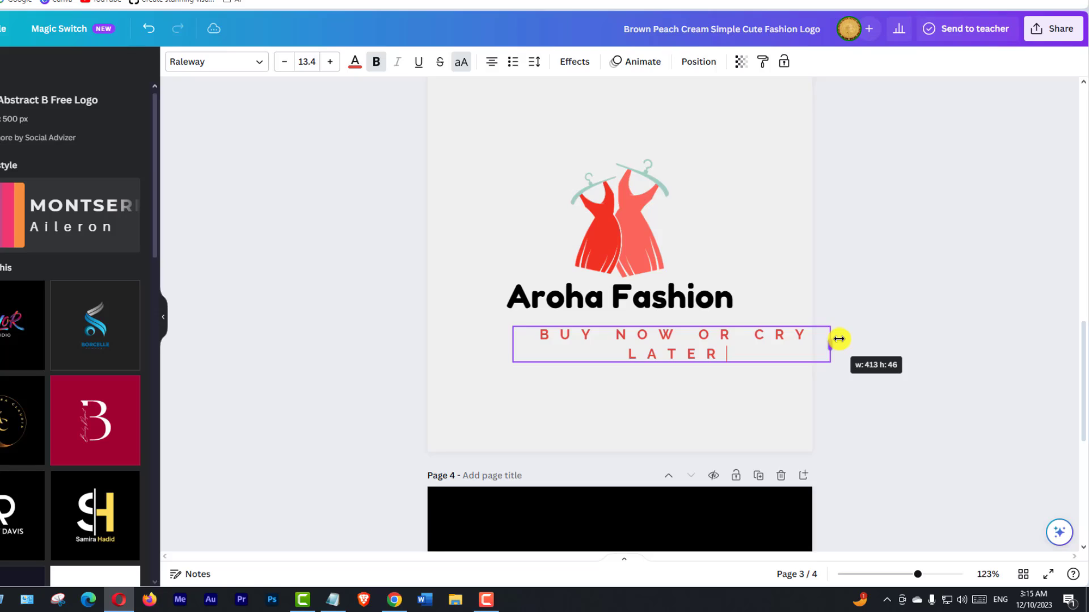
left_click_drag(839, 339, 946, 360)
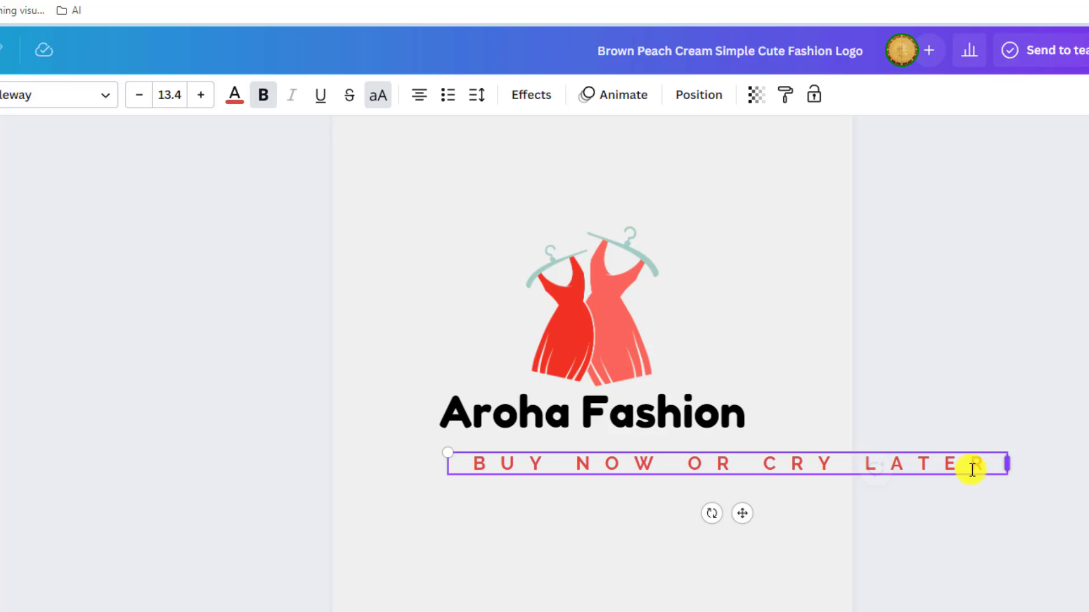
Set the letter spacing of the "BUY NOW OR CRY LATER" tagline to 0
triple_click(618, 466)
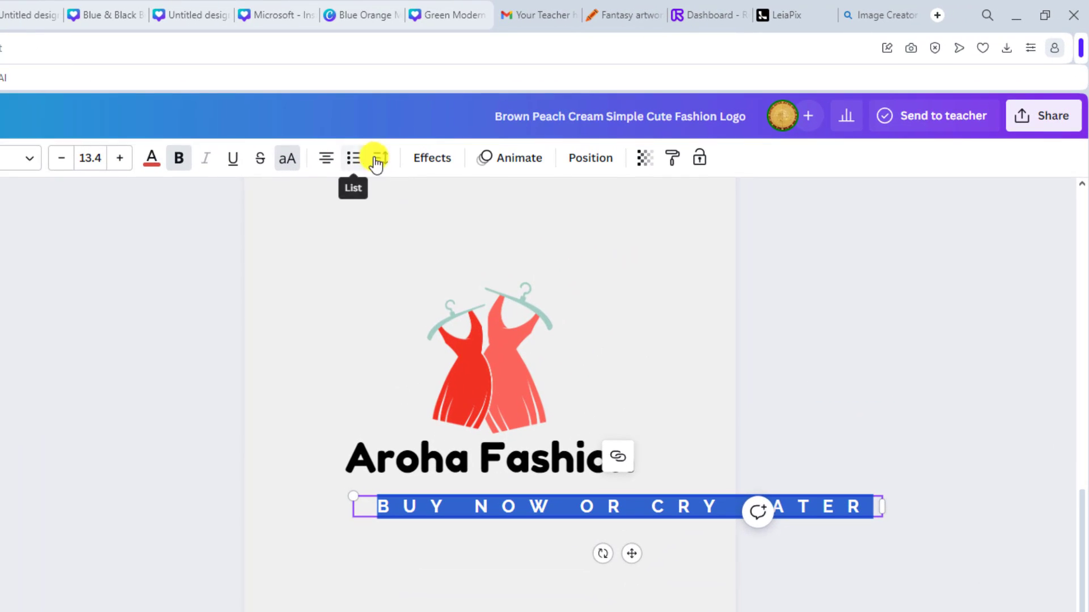
left_click(381, 160)
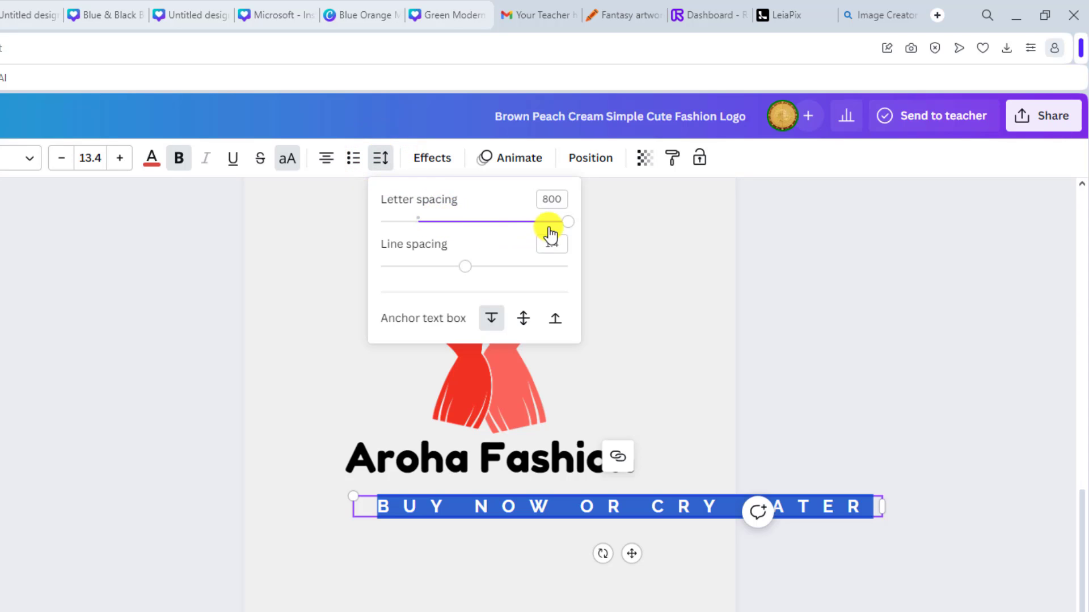
left_click_drag(565, 226, 425, 247)
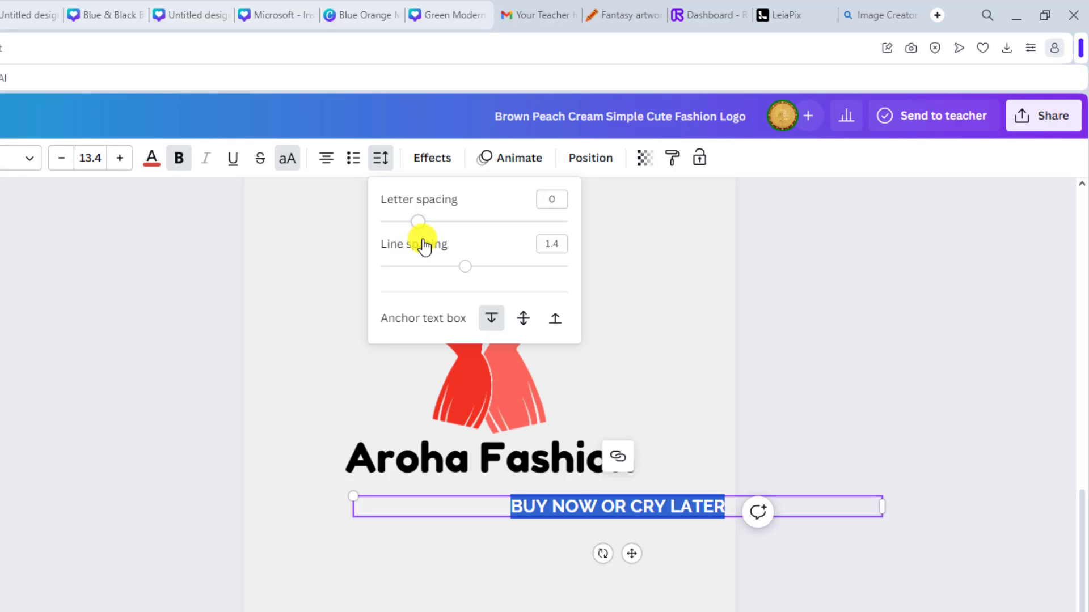
left_click(639, 257)
left_click(658, 573)
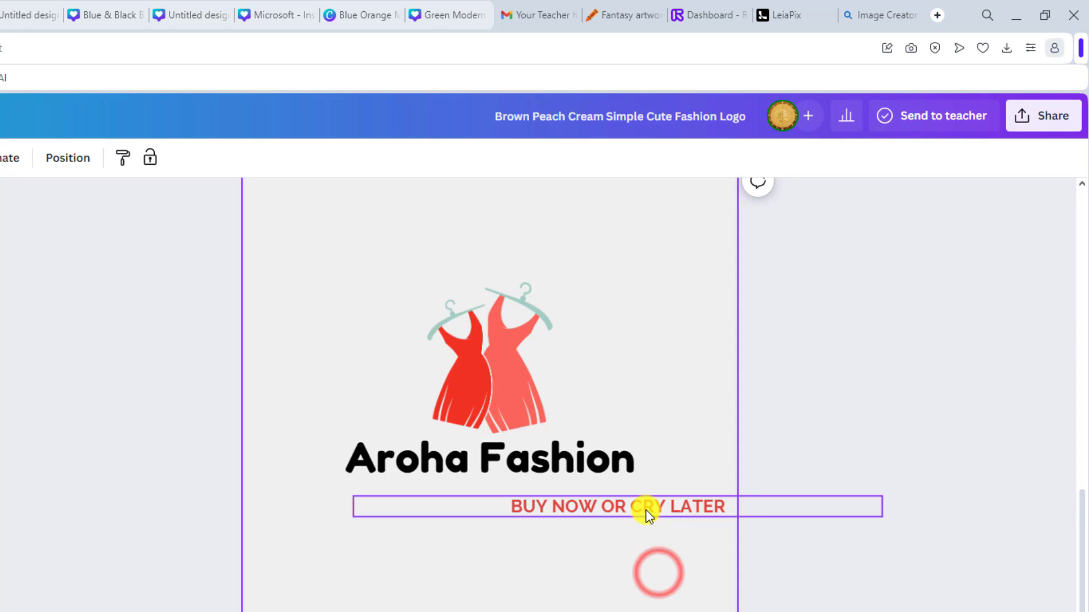
Move the "BUY NOW OR CRY LATER" tagline so it is centered on the page directly beneath the "Aroha Fashion" heading
left_click(645, 509)
left_click(664, 573)
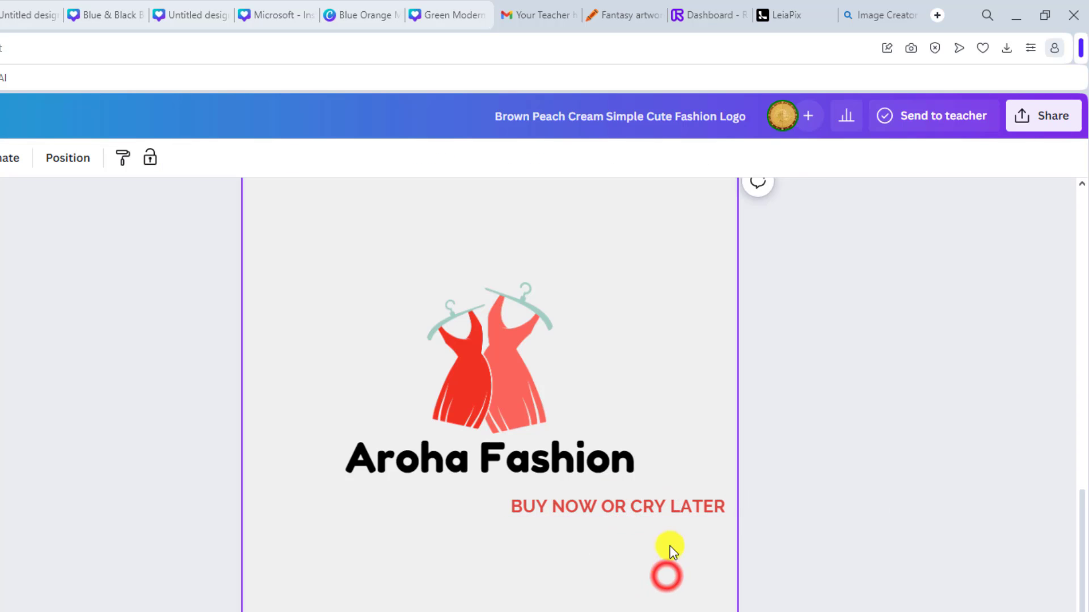
left_click(651, 501)
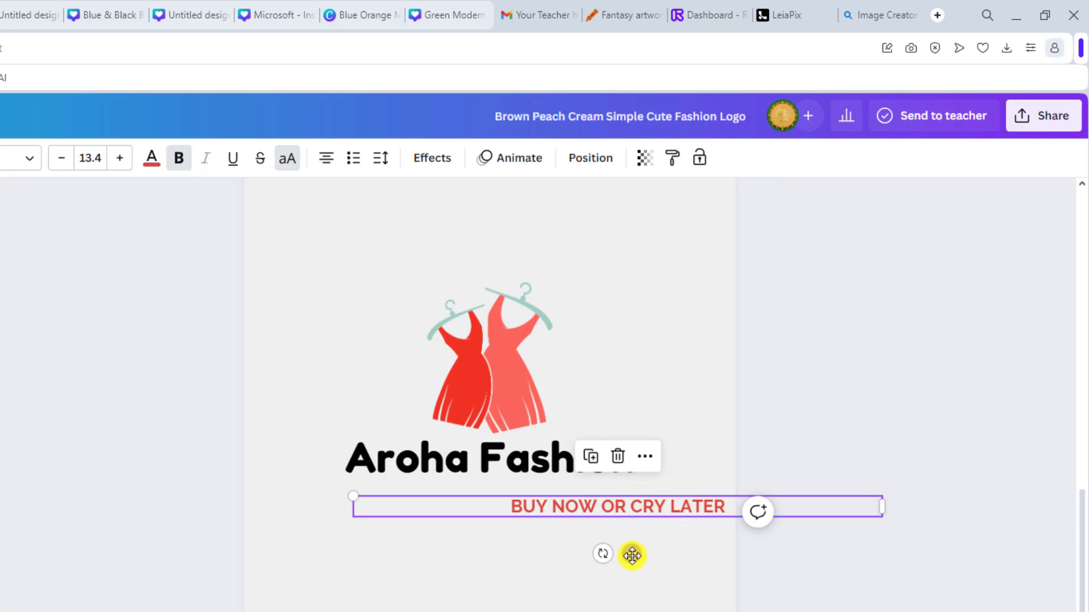
left_click_drag(633, 553, 502, 540)
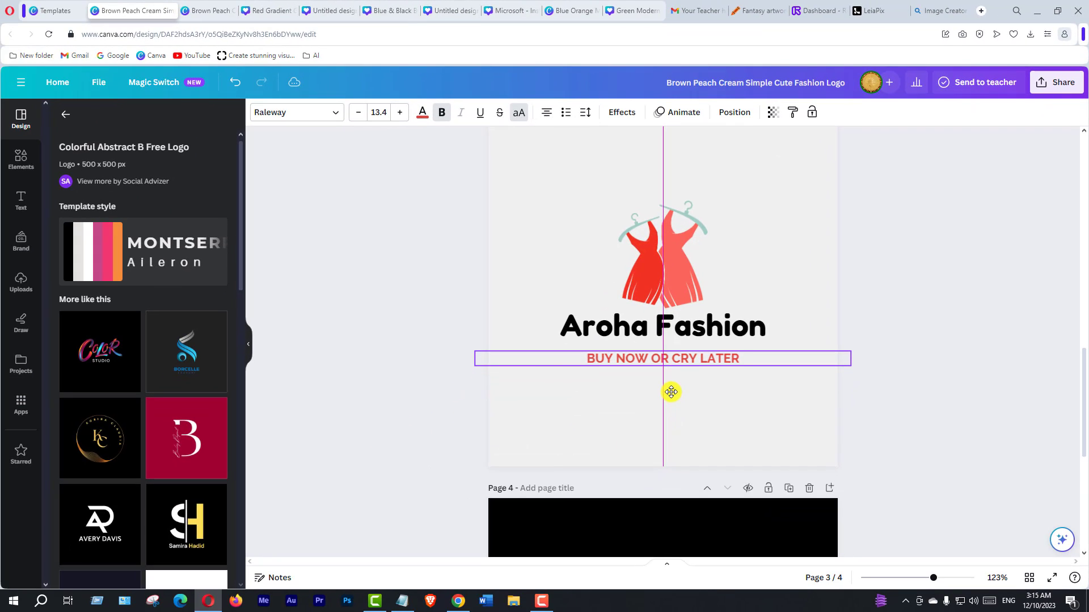
left_click_drag(671, 392, 673, 386)
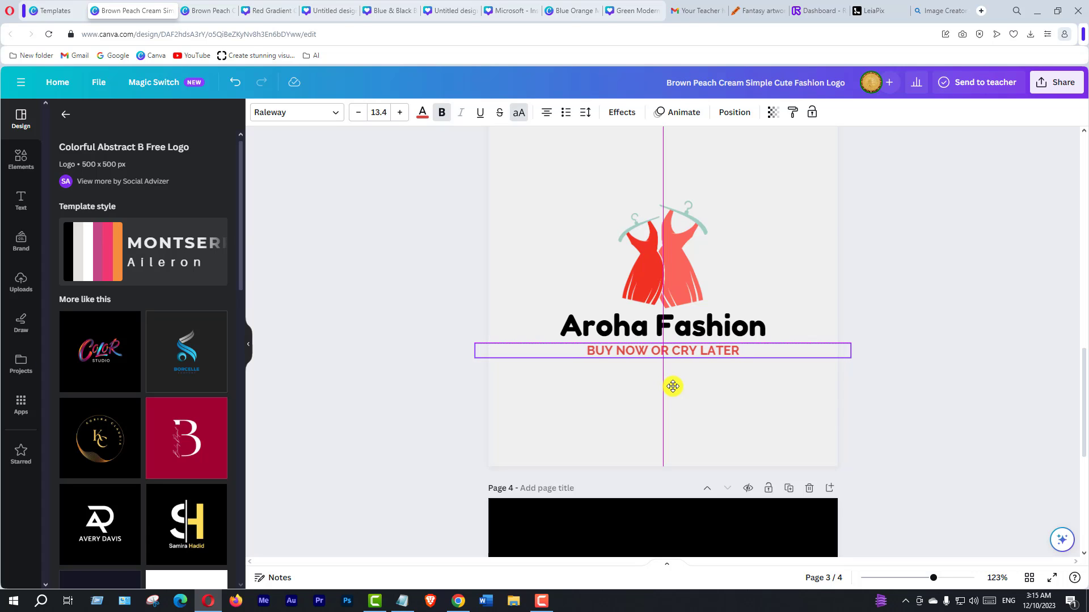
left_click_drag(672, 386, 672, 387)
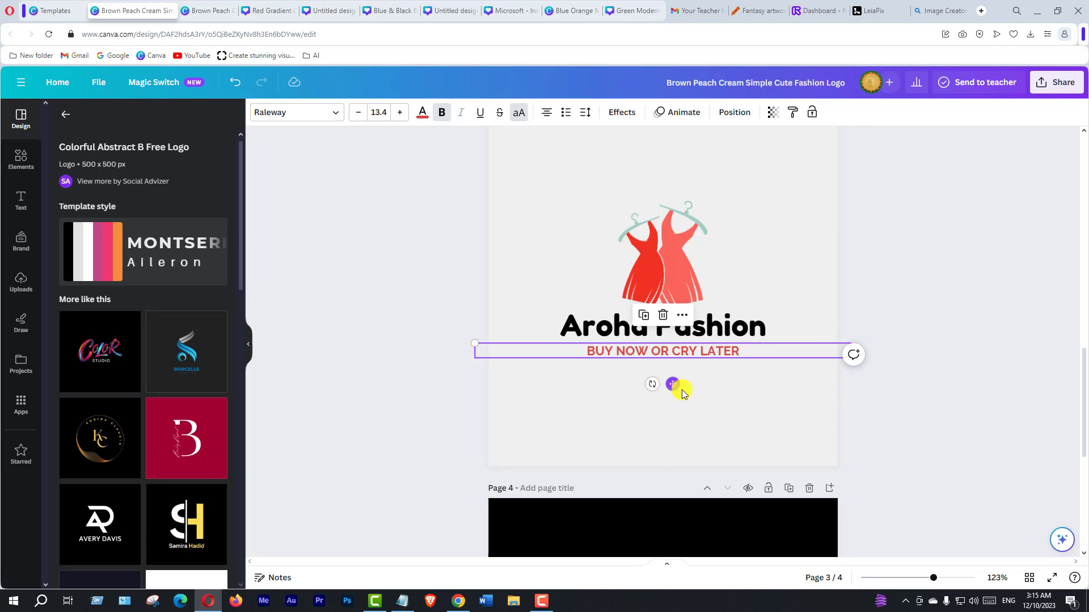
left_click(724, 408)
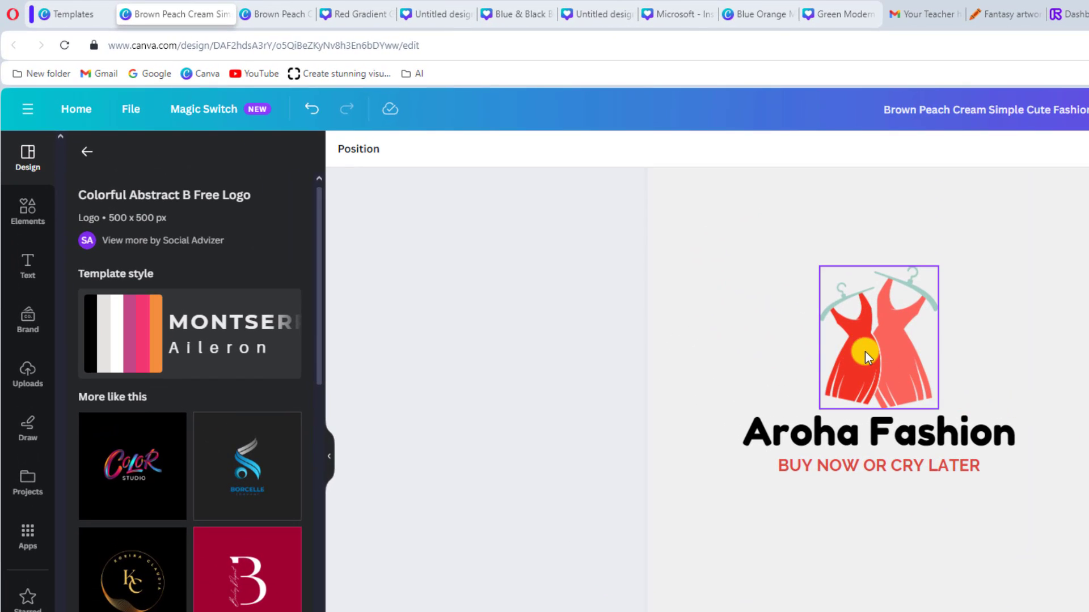
Recolor the coral dress in the logo graphic with the bright green from the test2 brand colors
left_click(865, 352)
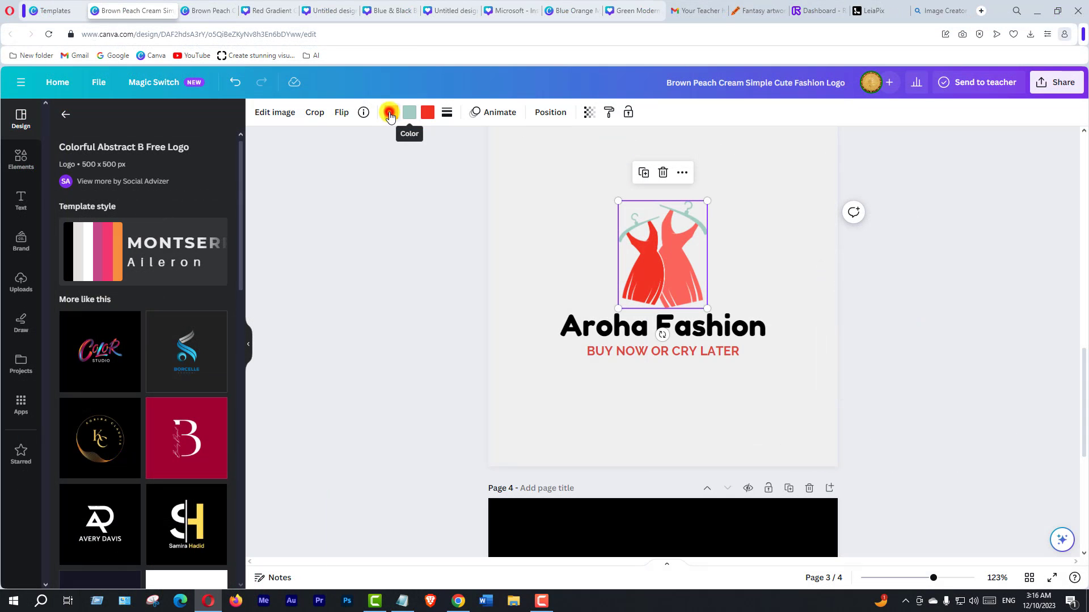
left_click(390, 114)
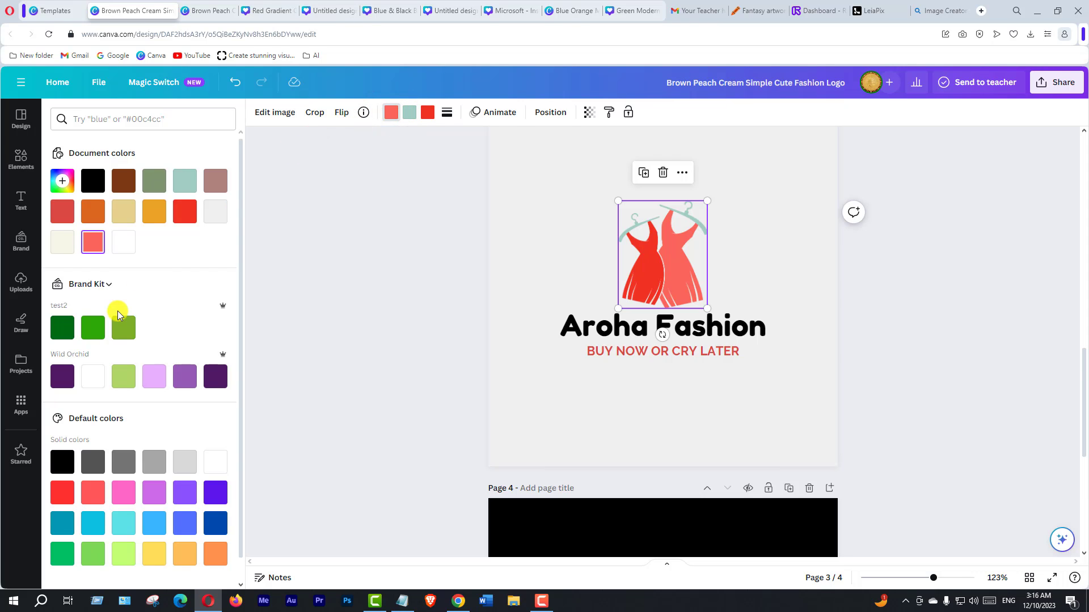
left_click(96, 331)
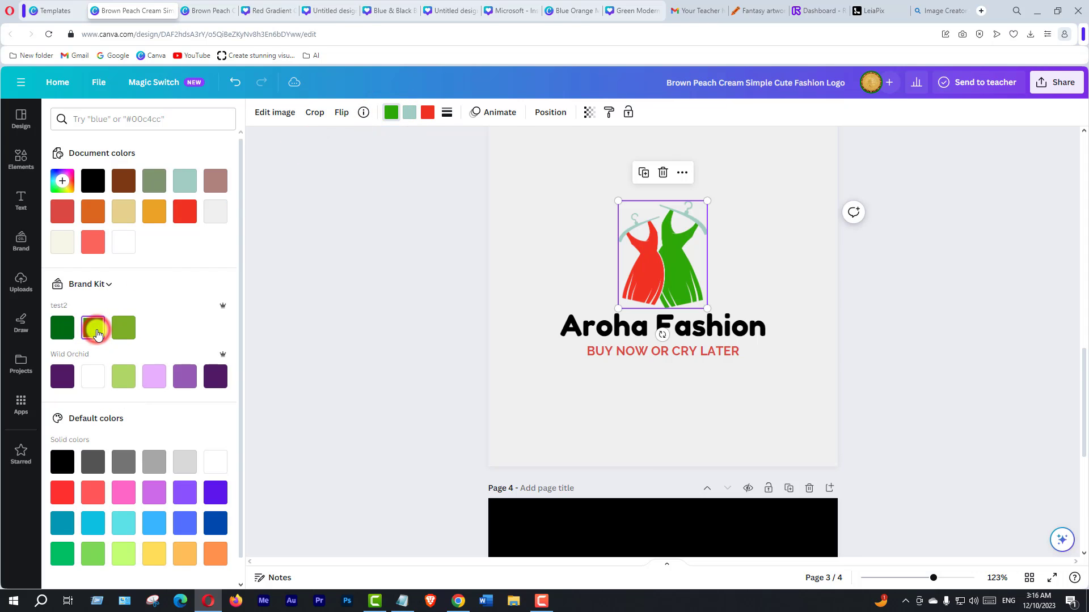
Try yellow on the logo graphic's pale teal hangers and settle on violet from the default solid colors
left_click(410, 114)
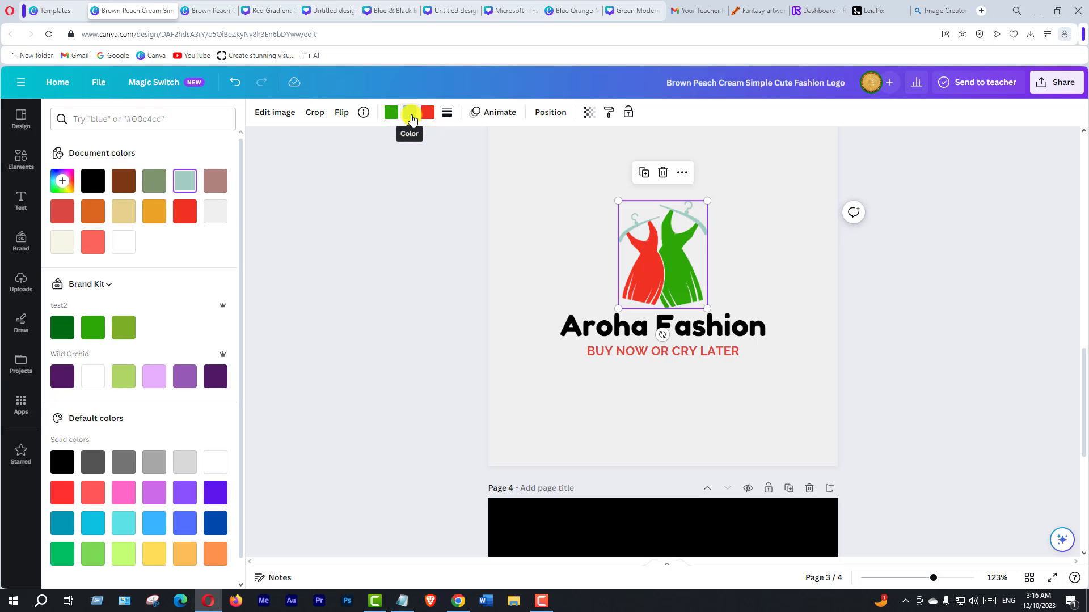
left_click(155, 554)
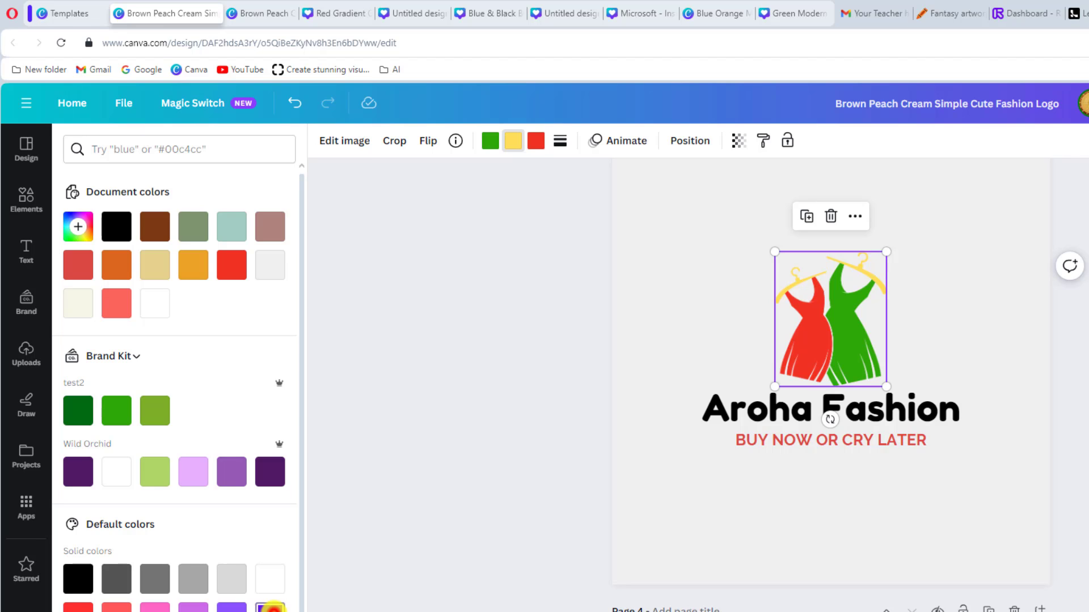
left_click(270, 608)
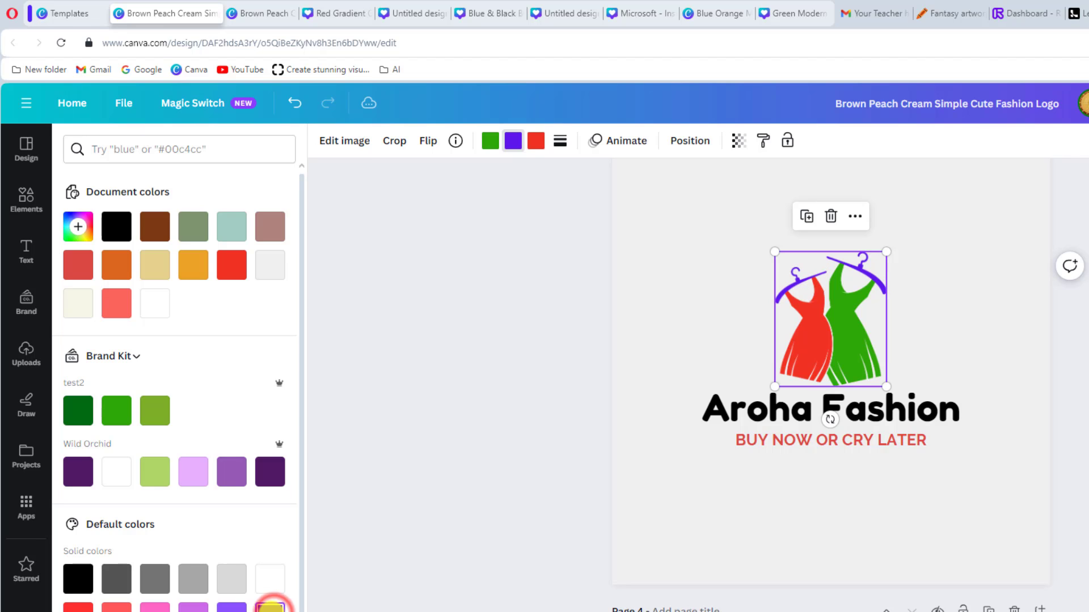
Try lilac, pink and red on the logo graphic's hangers and settle on the muted green #7d946e from the document colors
left_click(194, 470)
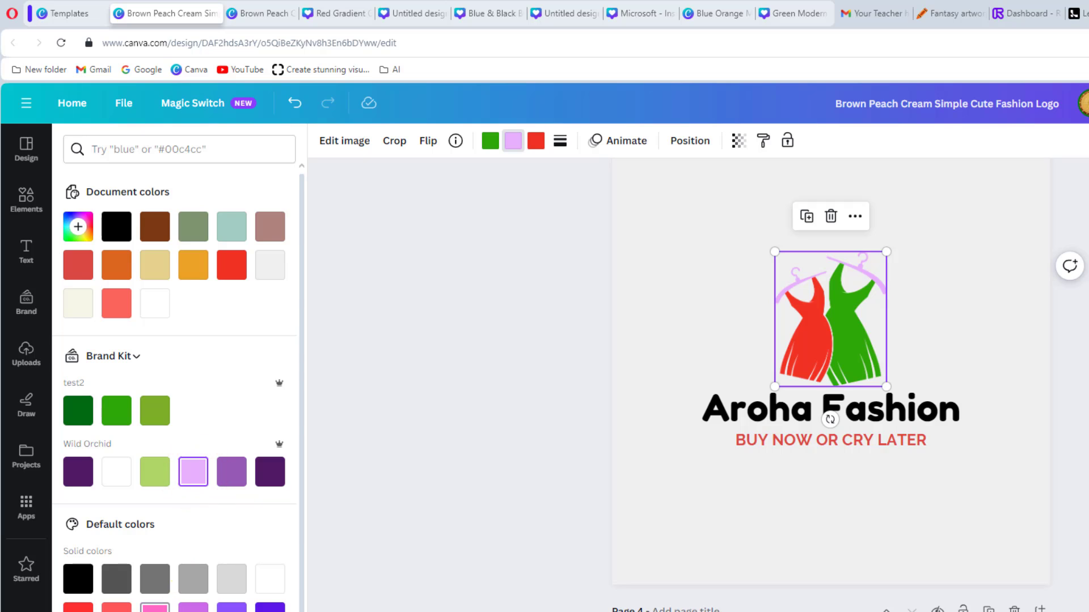
left_click(155, 608)
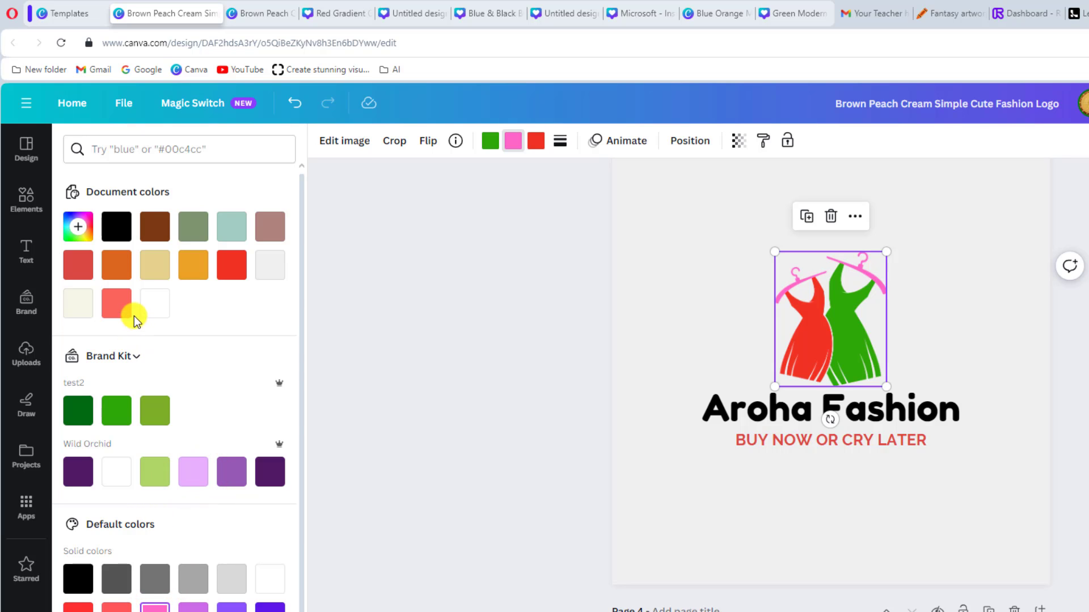
left_click(231, 266)
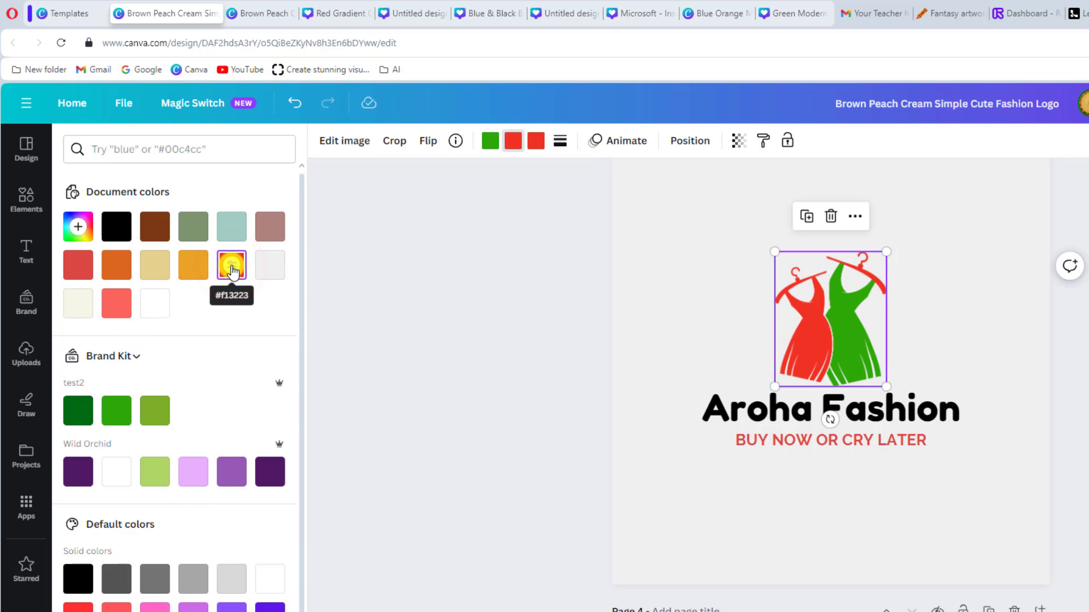
left_click(193, 228)
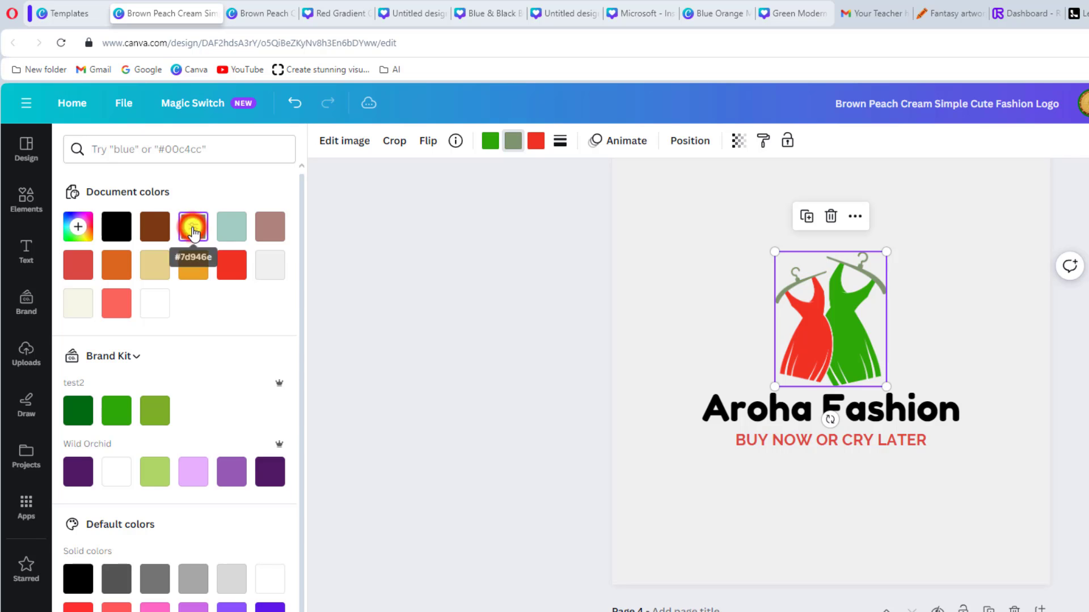
left_click(1008, 342)
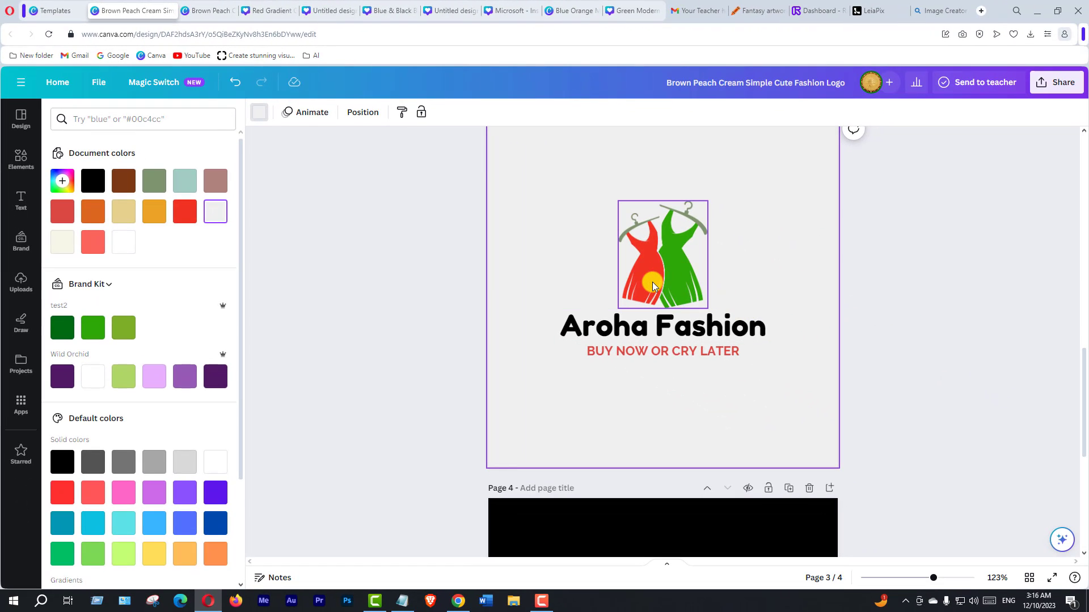
Try amber #eba327, several default greens and teal on the "Aroha Fashion" heading, and return it to black
left_click(666, 332)
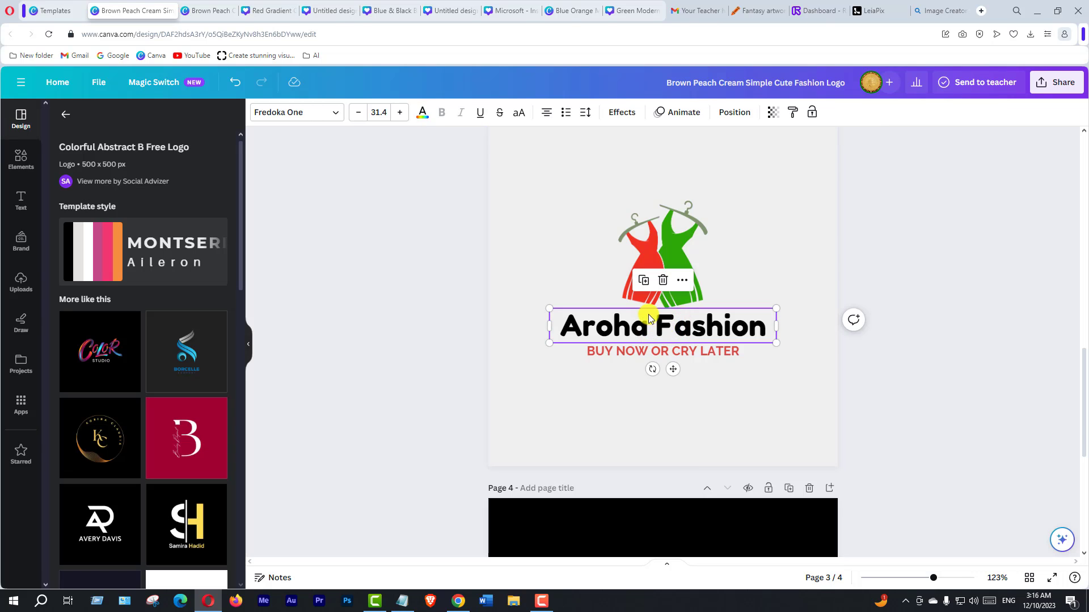
left_click(422, 115)
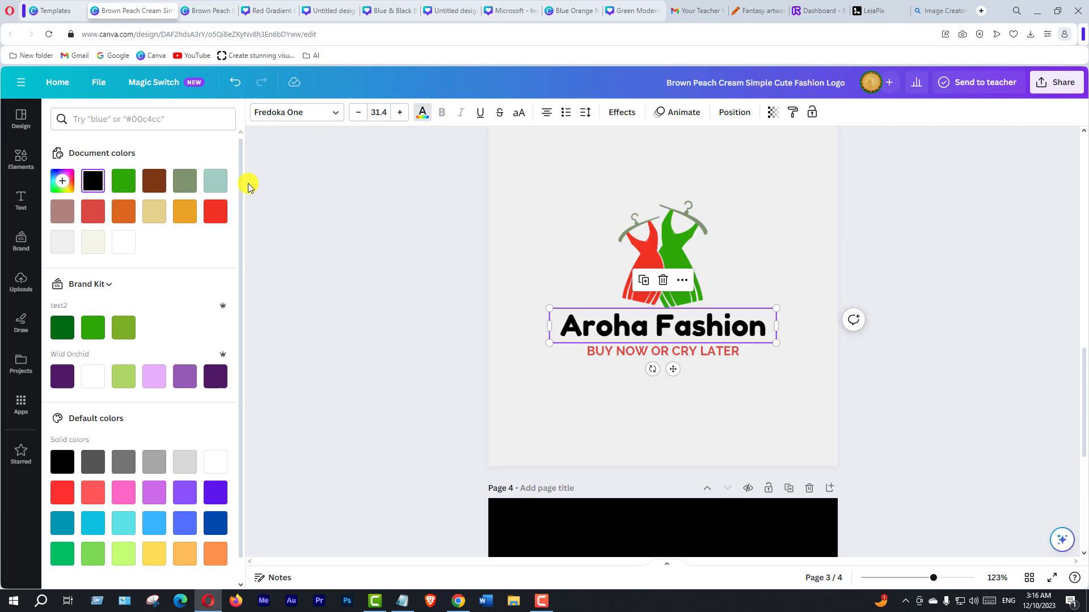
left_click(185, 212)
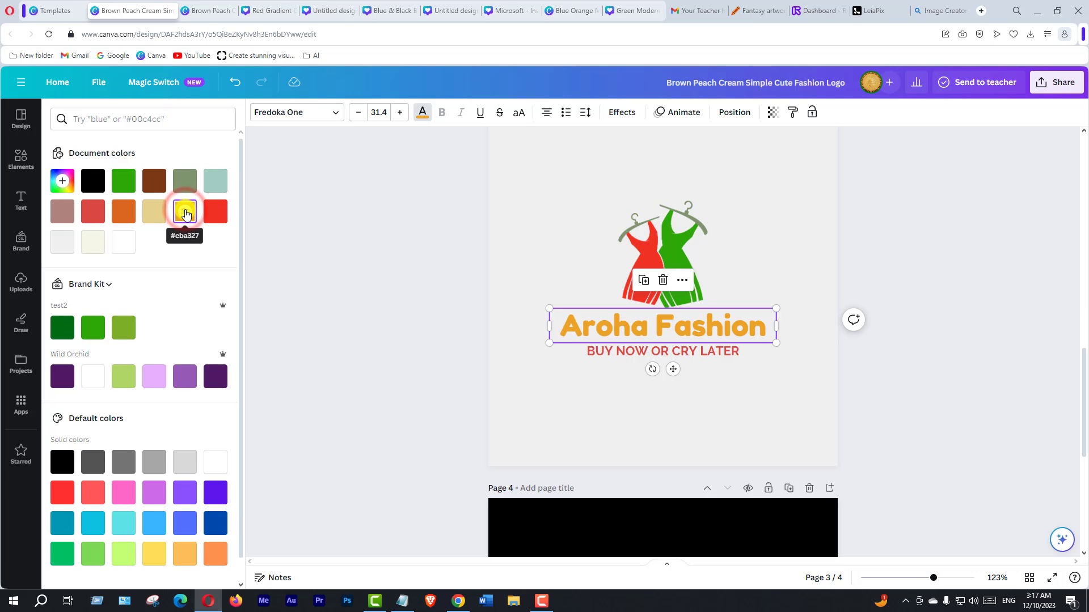
left_click(93, 181)
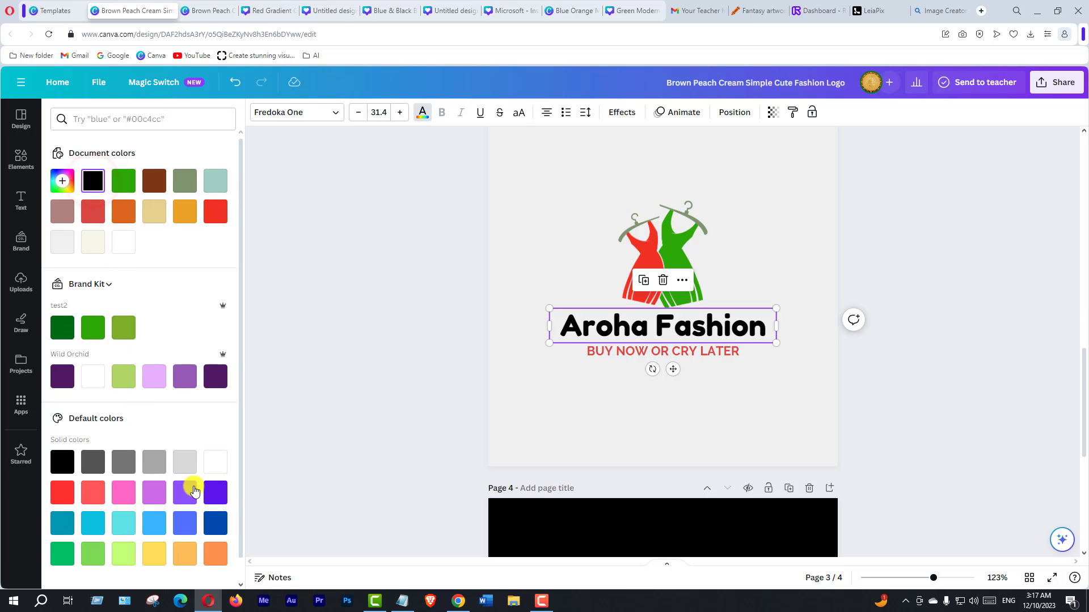
left_click(185, 212)
scroll(181, 466, "down", 1)
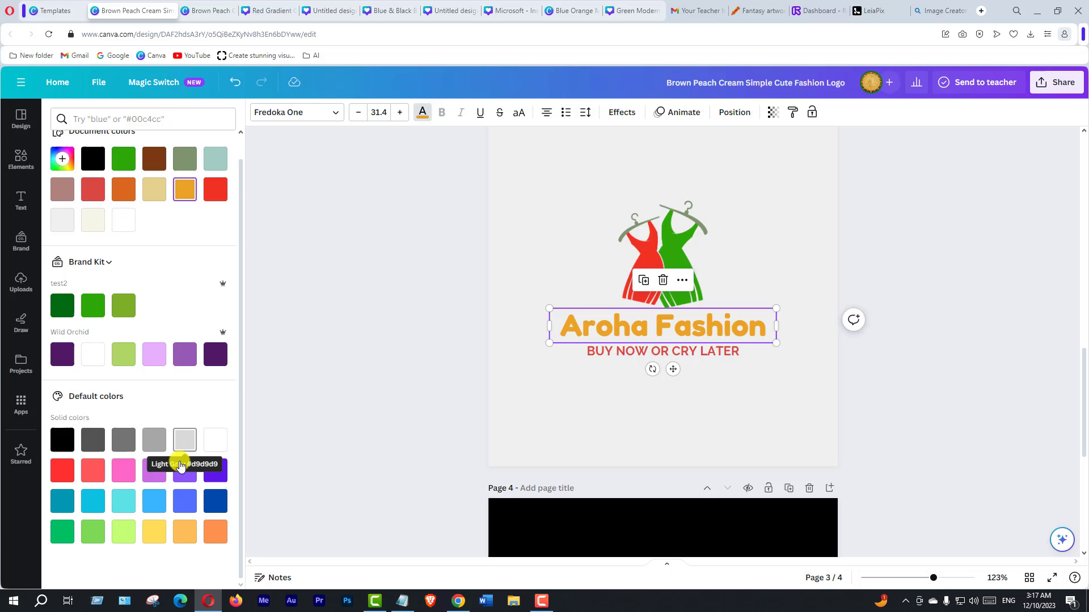
left_click(123, 531)
left_click(98, 534)
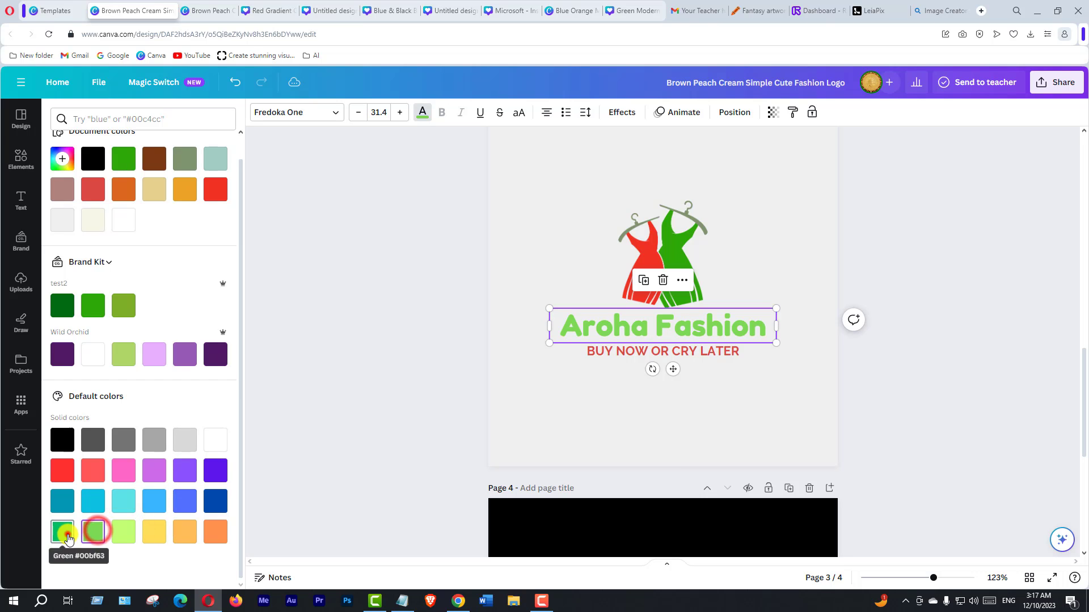
left_click(63, 532)
left_click(63, 503)
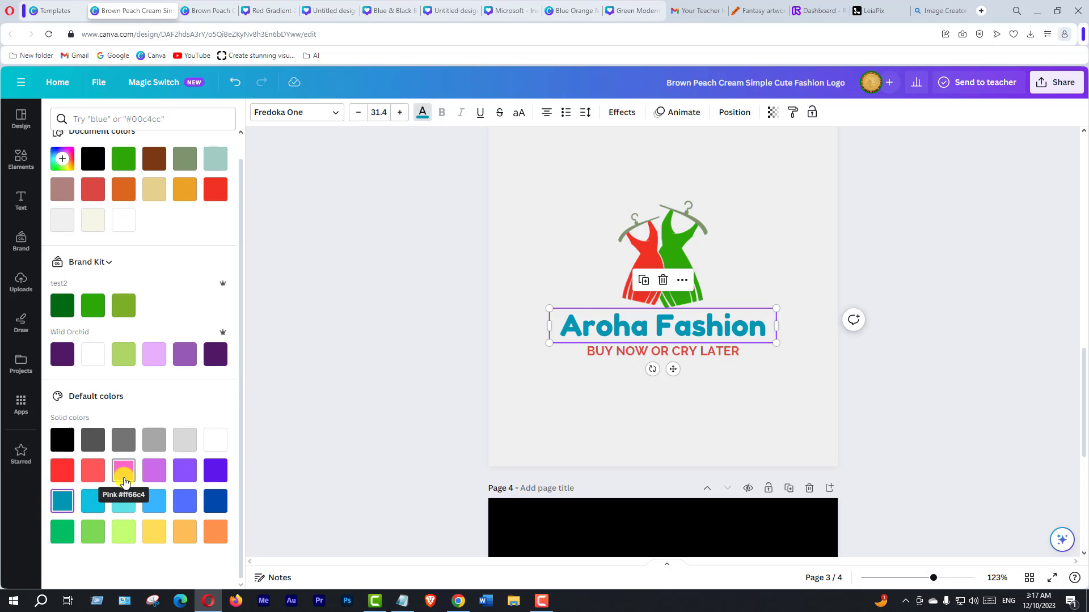
left_click(94, 162)
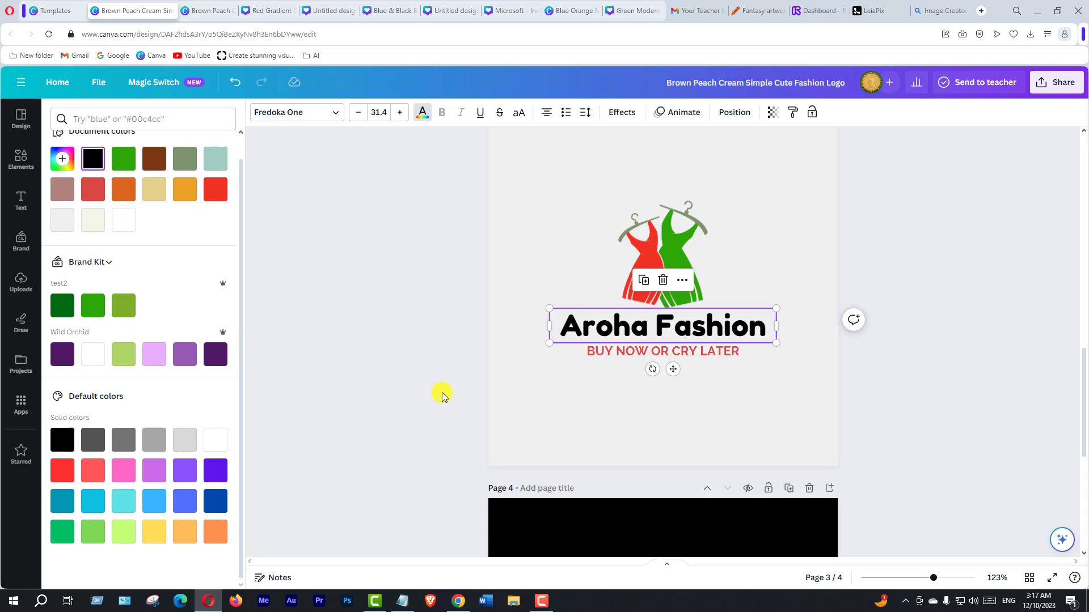
left_click(641, 418)
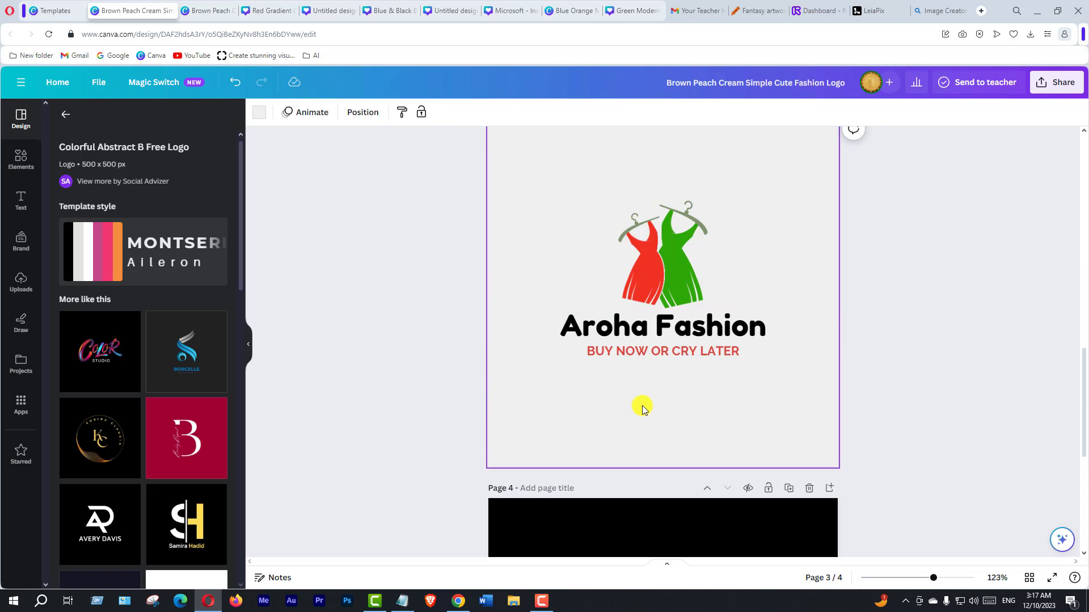
left_click(682, 351)
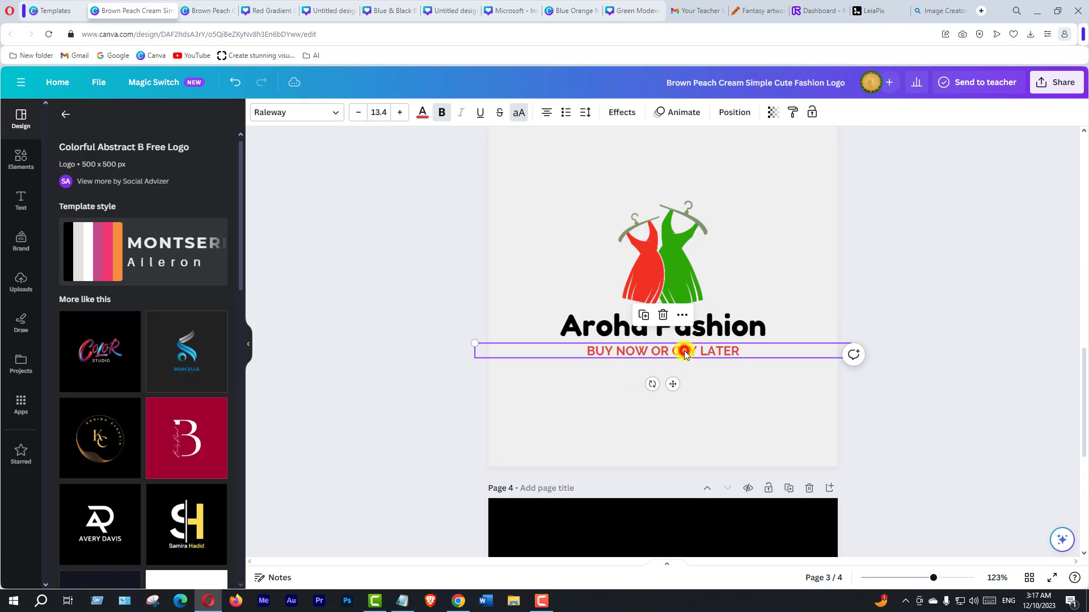
left_click(731, 395)
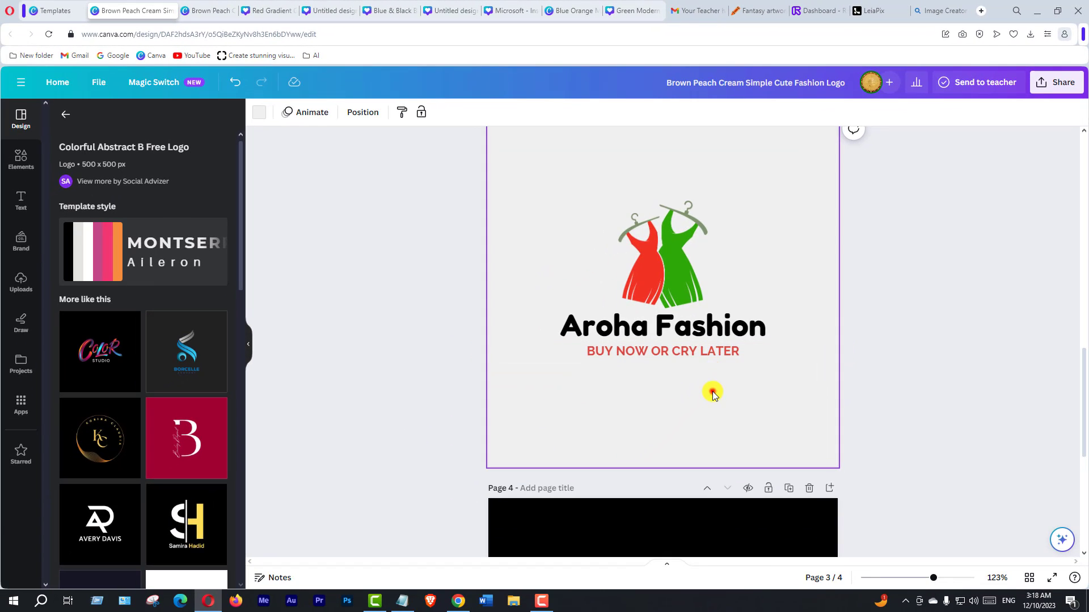
left_click(713, 396)
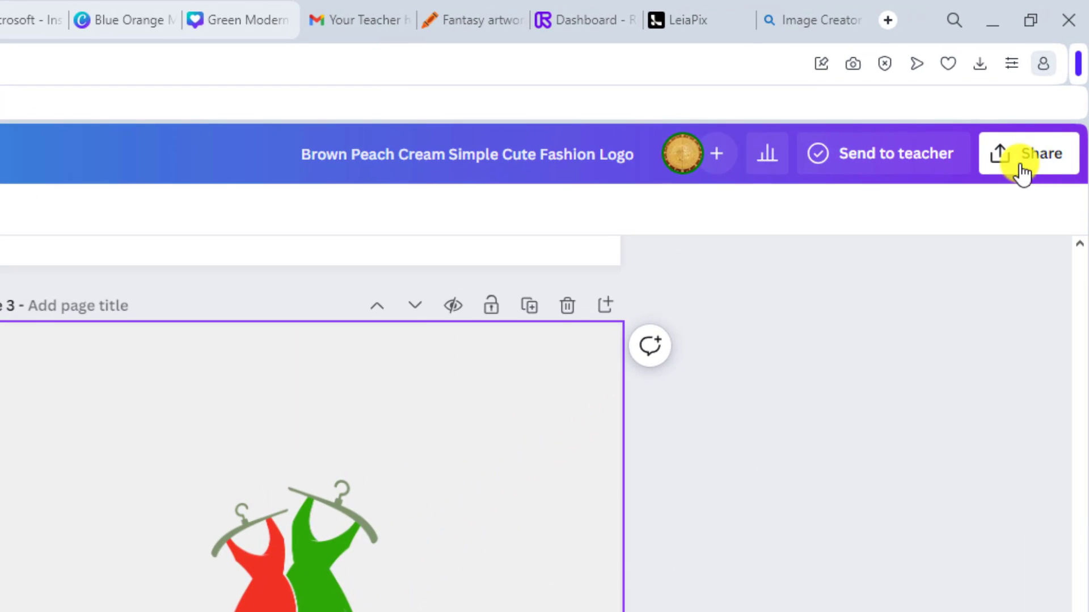
Open the design's download settings, keeping PNG as the file type and the size multiplier at 1
left_click(1039, 162)
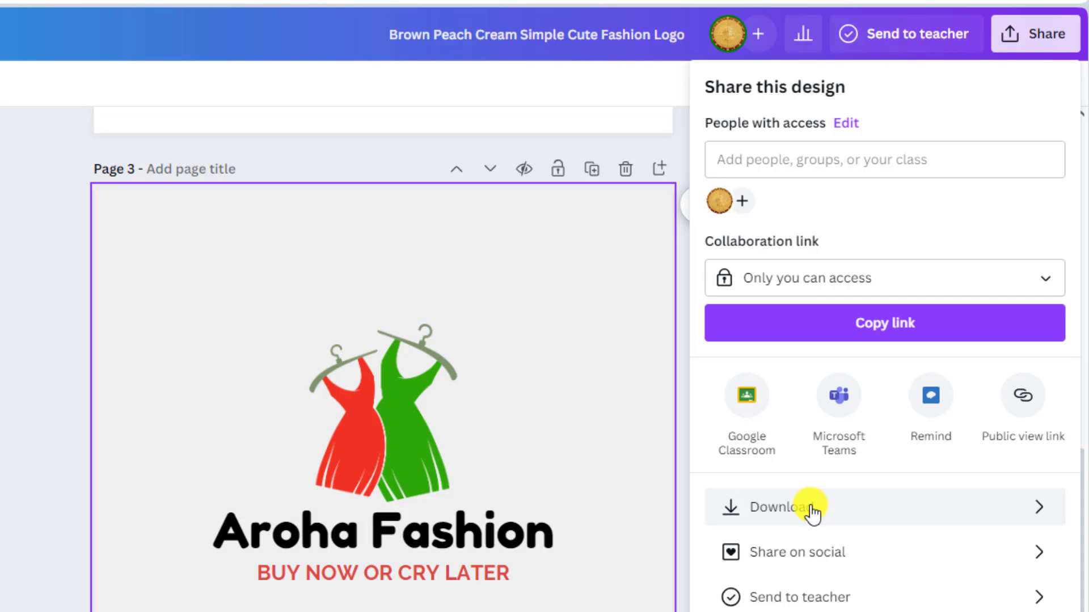
left_click(803, 509)
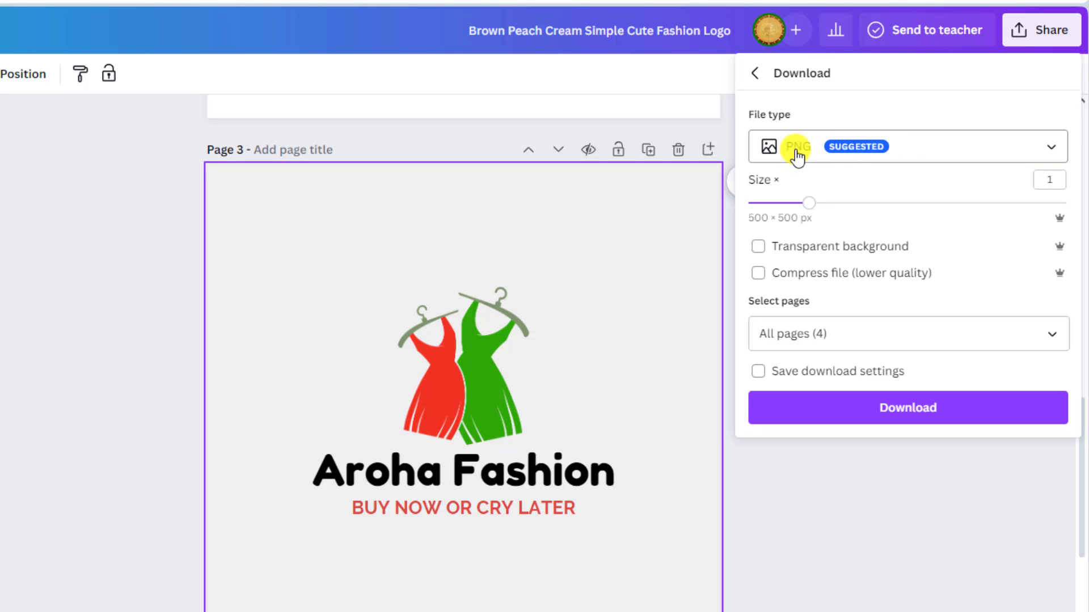
left_click(788, 250)
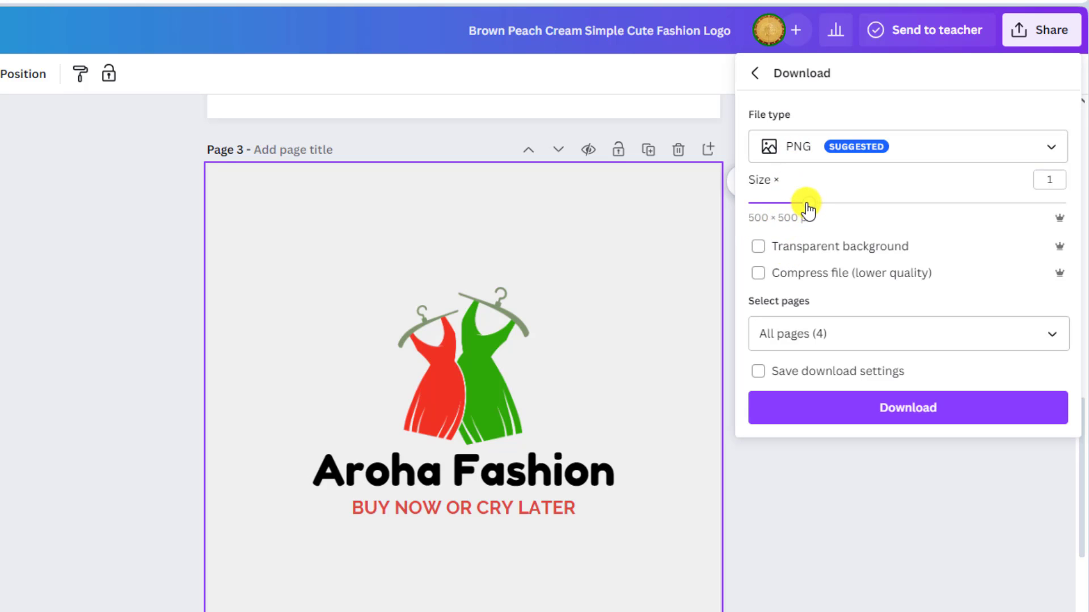
left_click_drag(807, 206, 839, 205)
left_click_drag(859, 204, 815, 212)
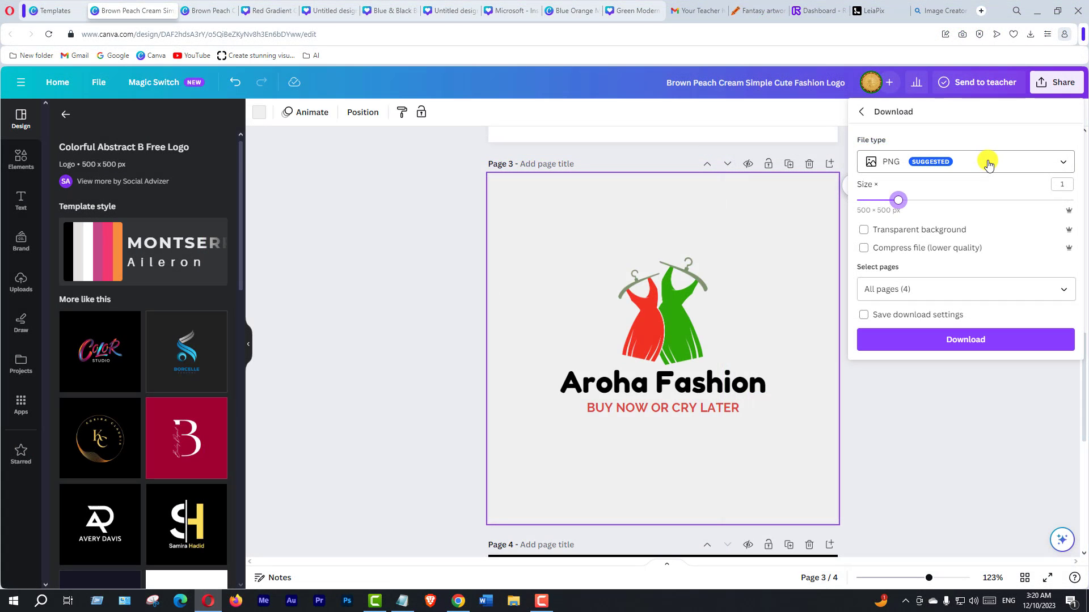
left_click(988, 164)
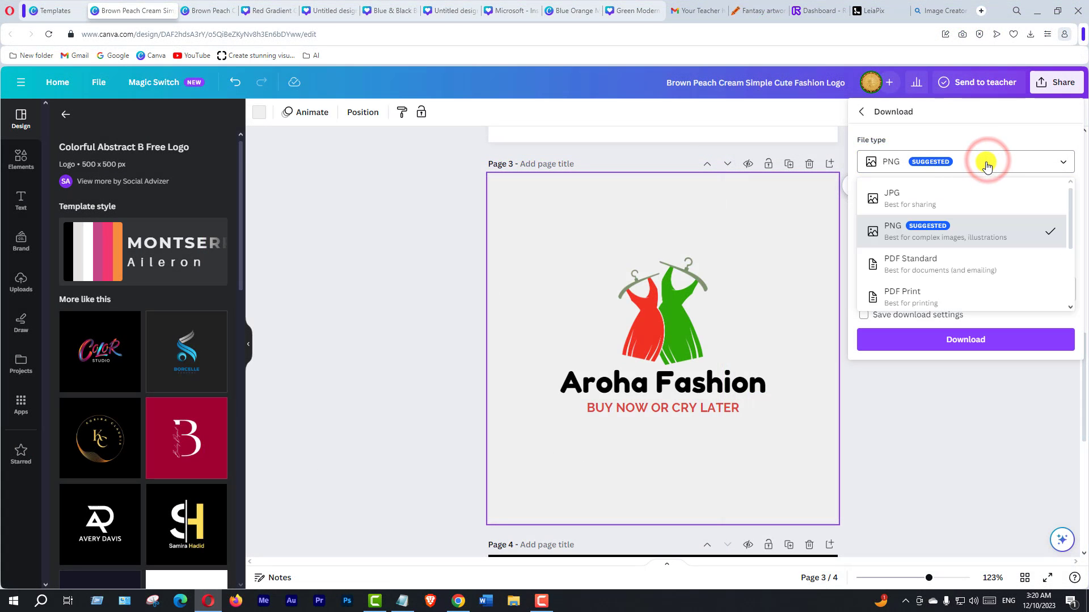
left_click(997, 164)
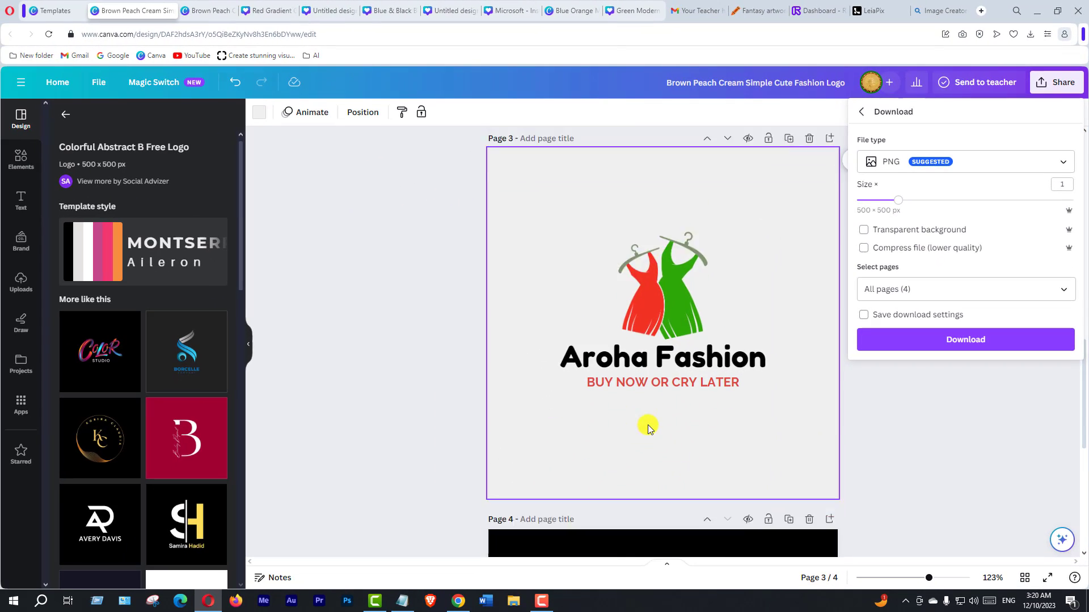
Restrict the download to page 3 with the Aroha Fashion logo and download it as a PNG
scroll(519, 549, "down", 5)
scroll(672, 420, "up", 10)
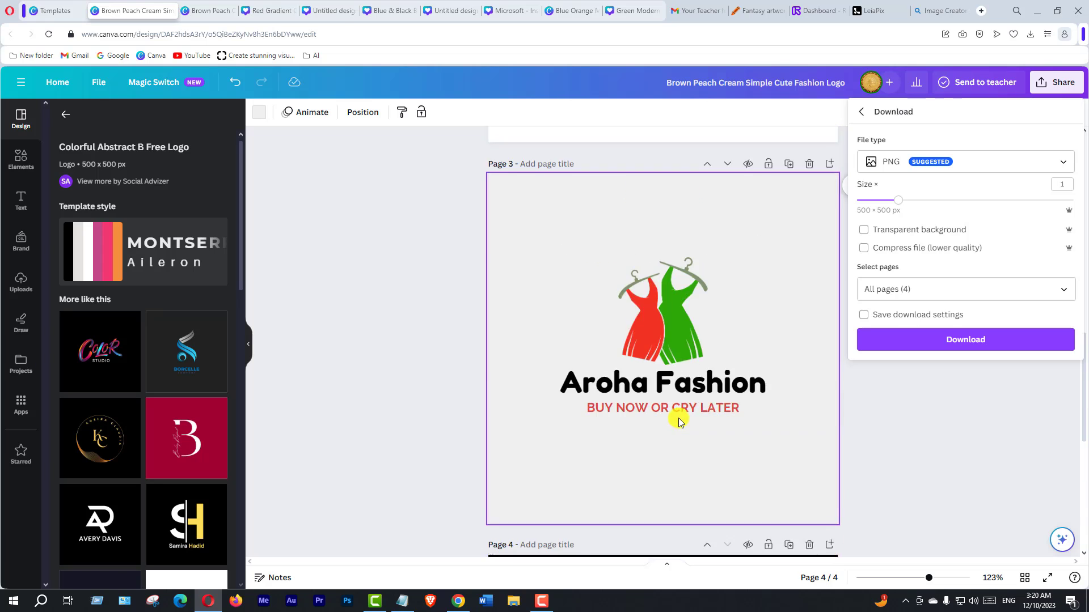
scroll(691, 408, "up", 1)
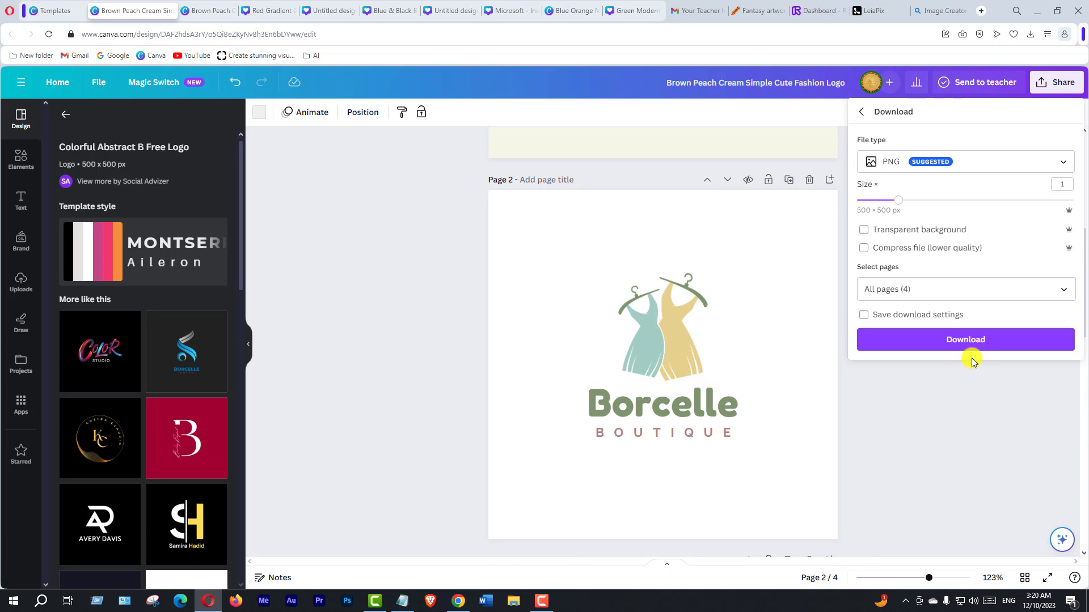
scroll(709, 410, "down", 5)
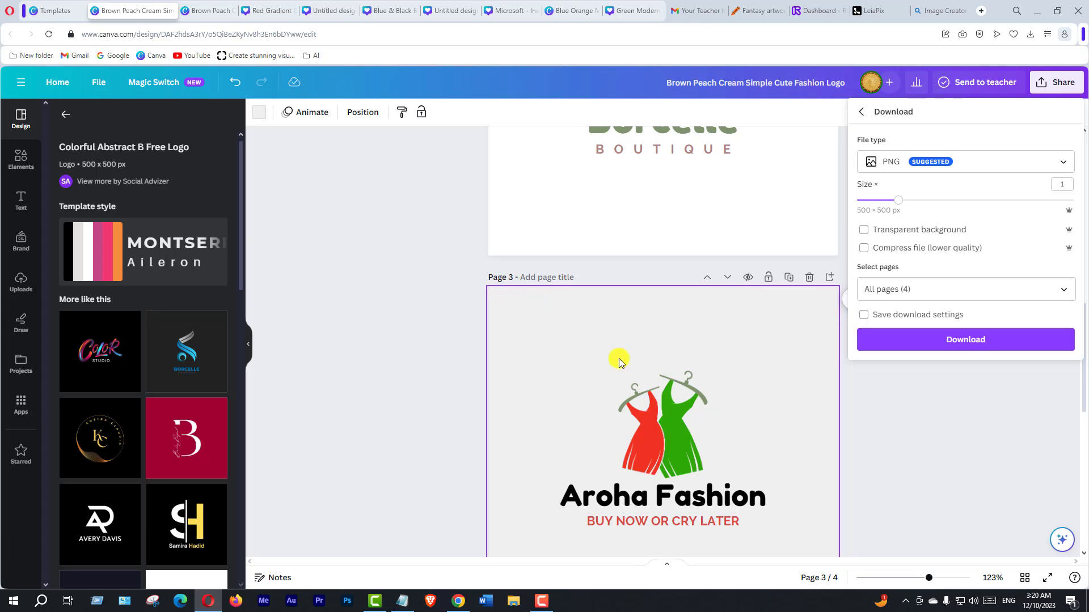
scroll(619, 363, "down", 2)
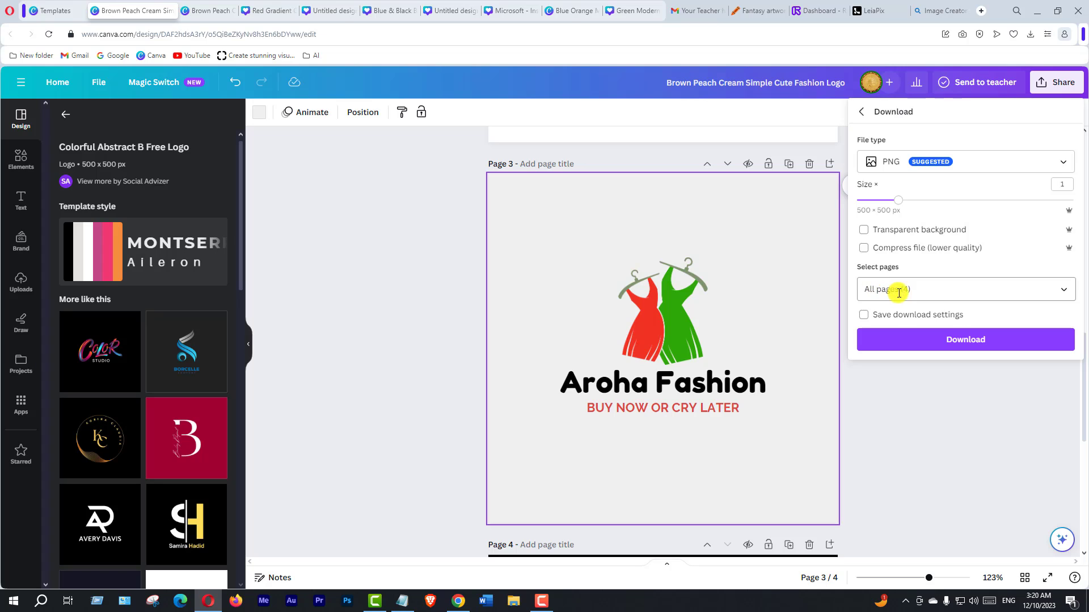
left_click(943, 289)
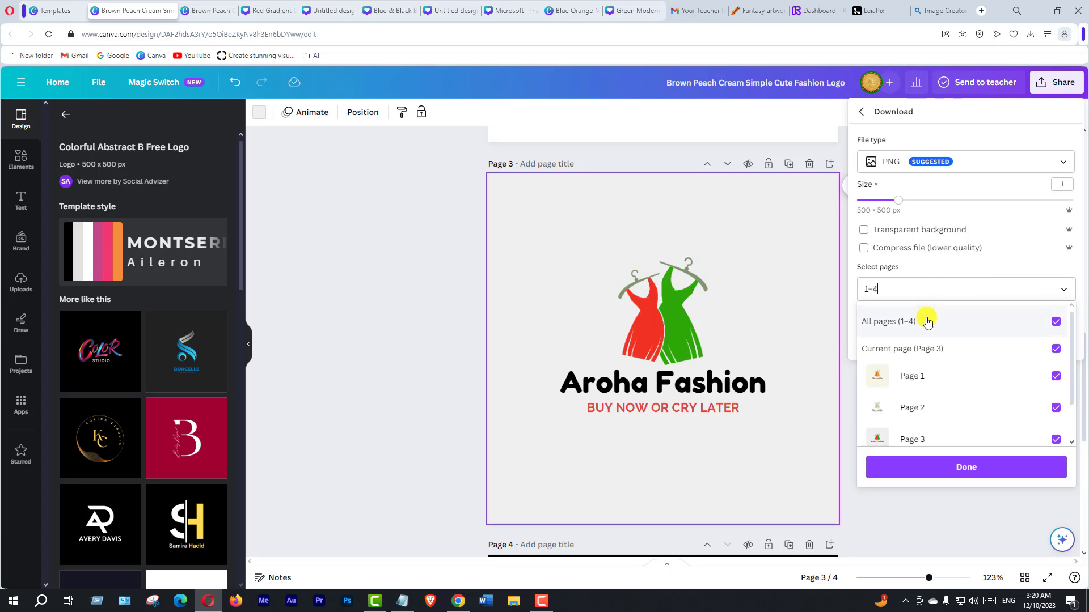
left_click(981, 326)
scroll(972, 368, "down", 1)
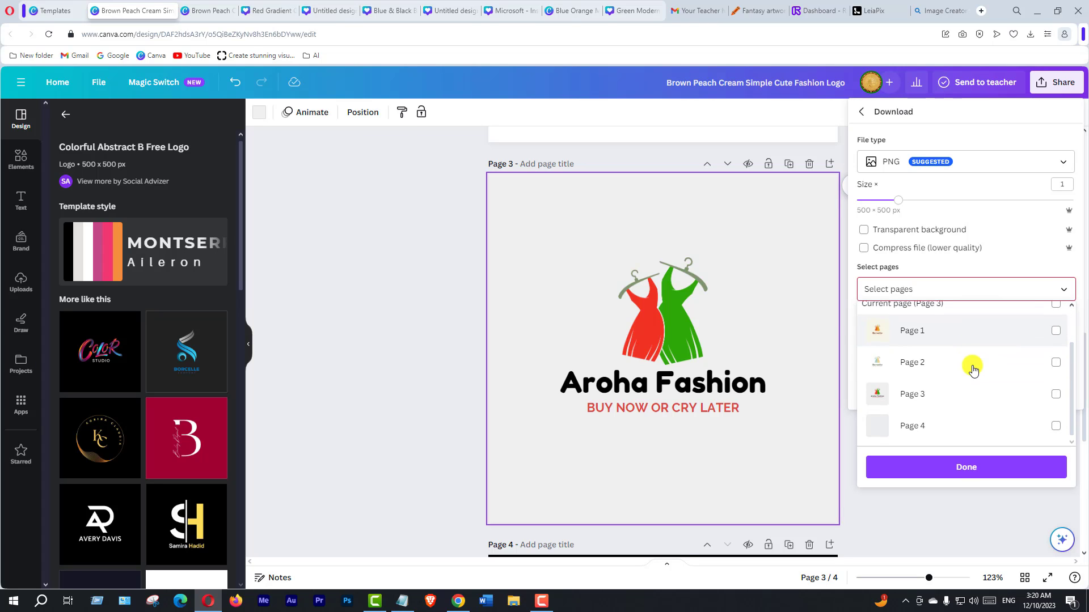
left_click(950, 395)
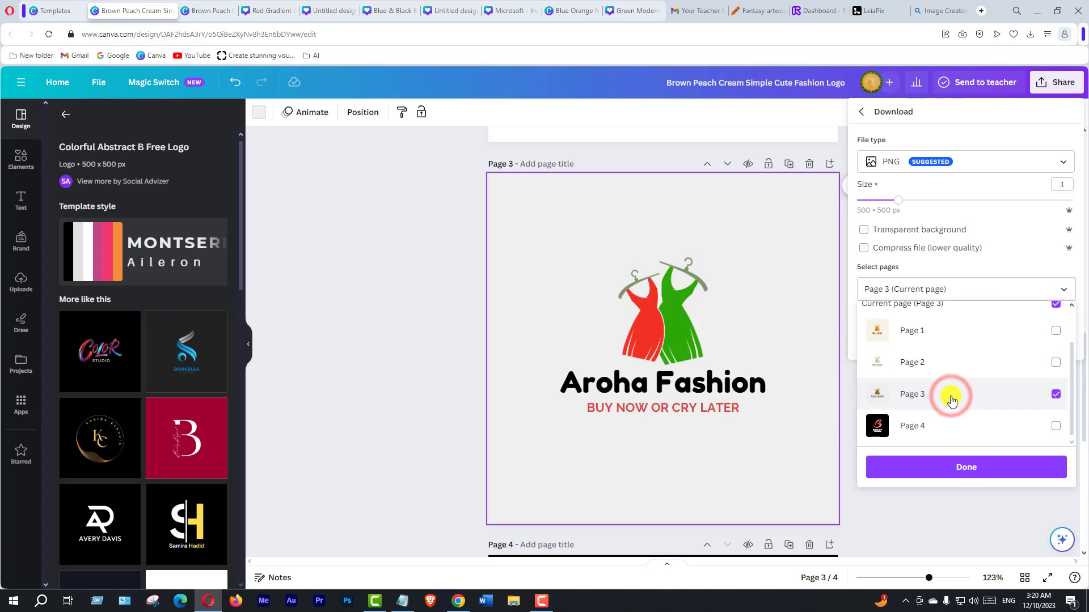
left_click(966, 468)
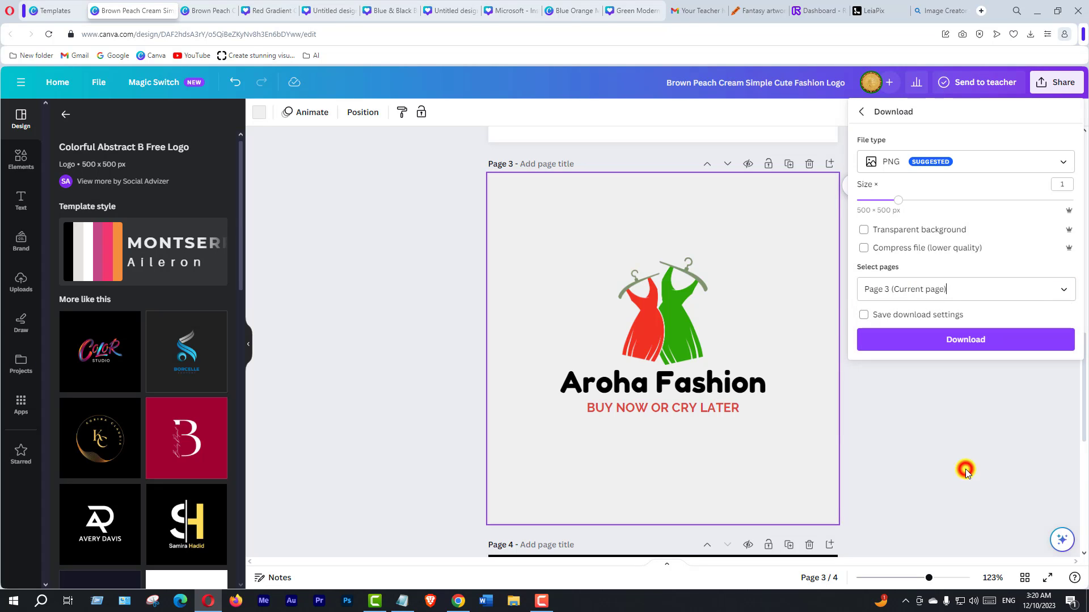
left_click(965, 340)
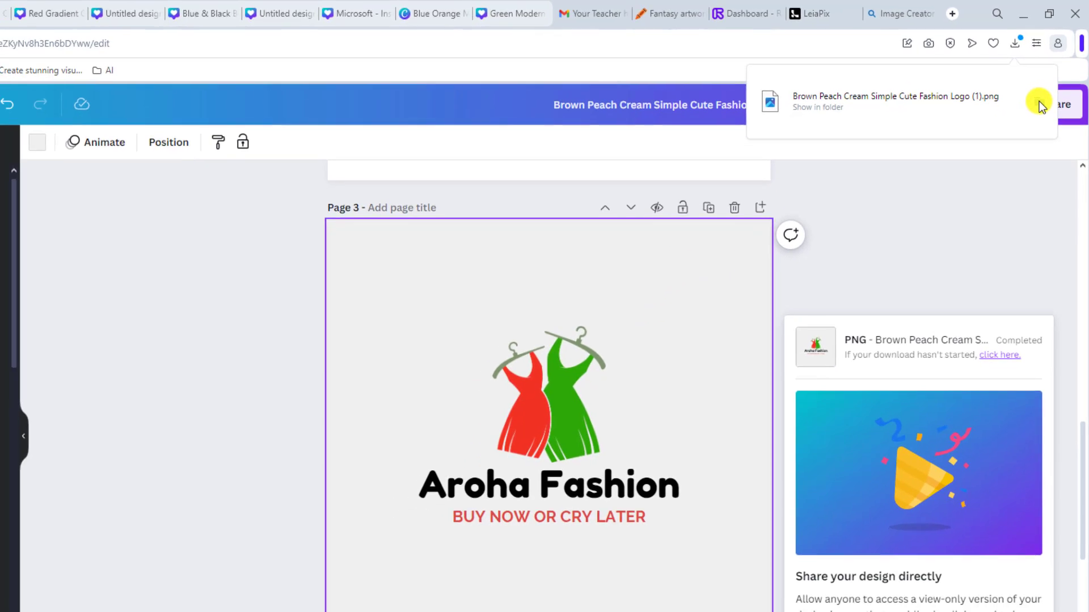
Show the downloaded "Brown Peach Cream Simple Cute Fashion Logo (1).png" in its folder and open the image
left_click(1039, 100)
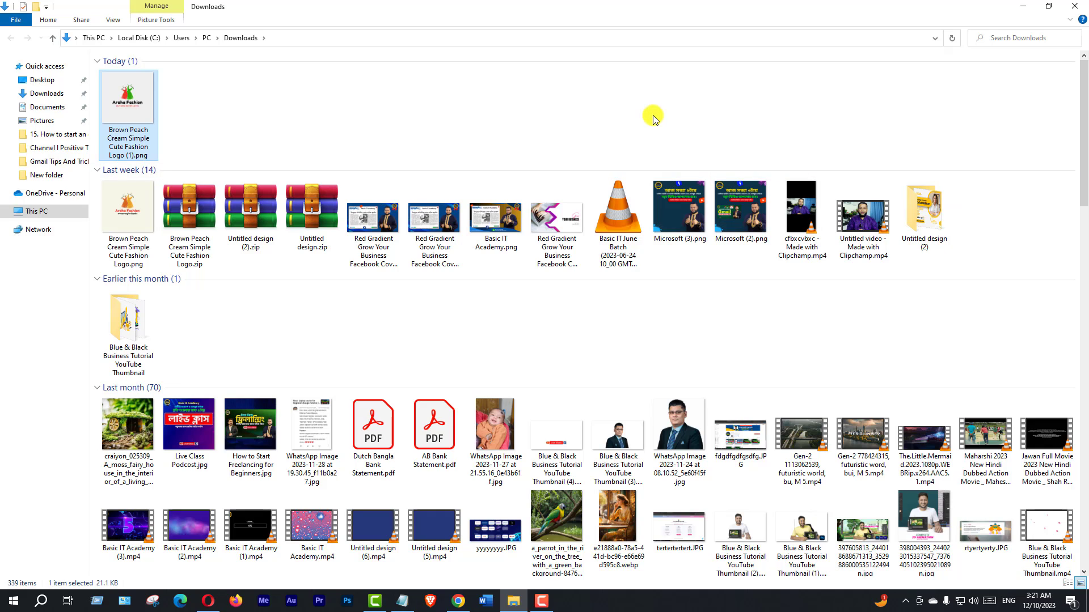
double_click(131, 99)
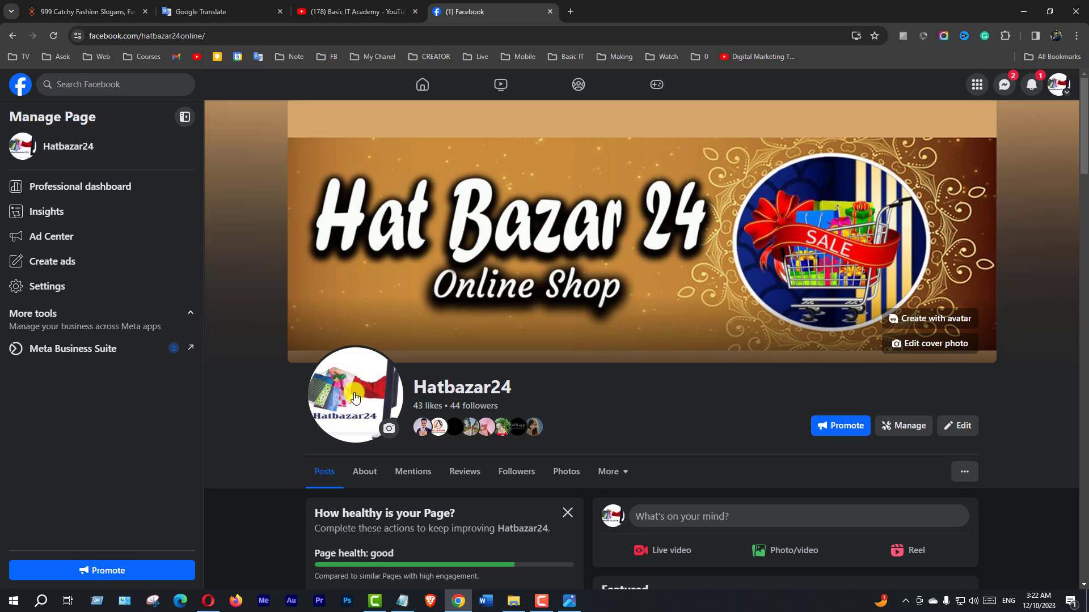
Upload "Brown Peach Cream Simple Cute Fashion Logo (1).png" from Downloads as the Hatbazar24 page's new profile picture
left_click(390, 434)
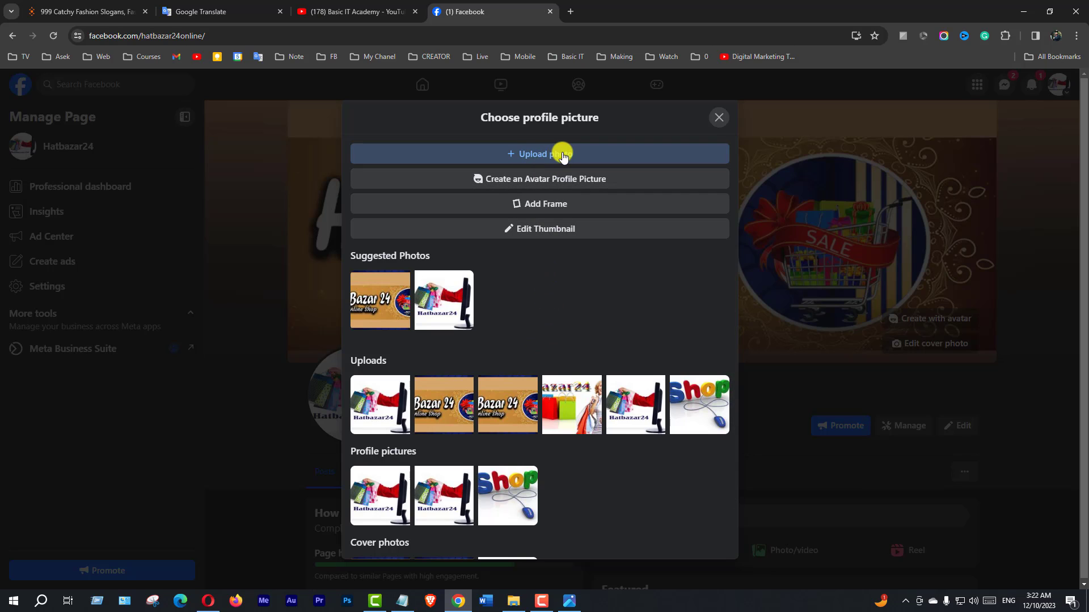
left_click(542, 155)
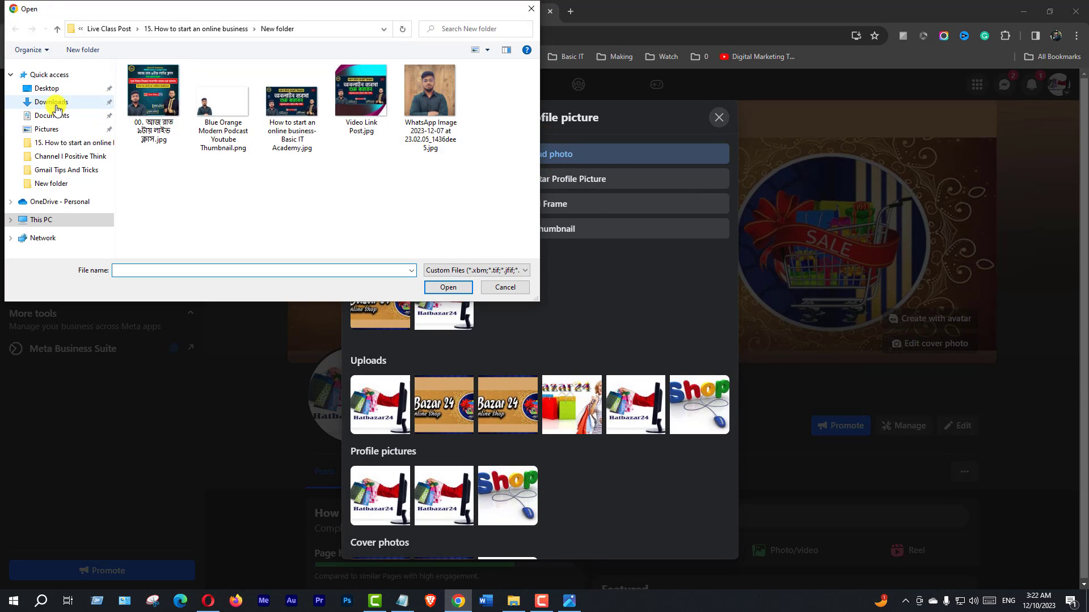
left_click(44, 106)
left_click(147, 101)
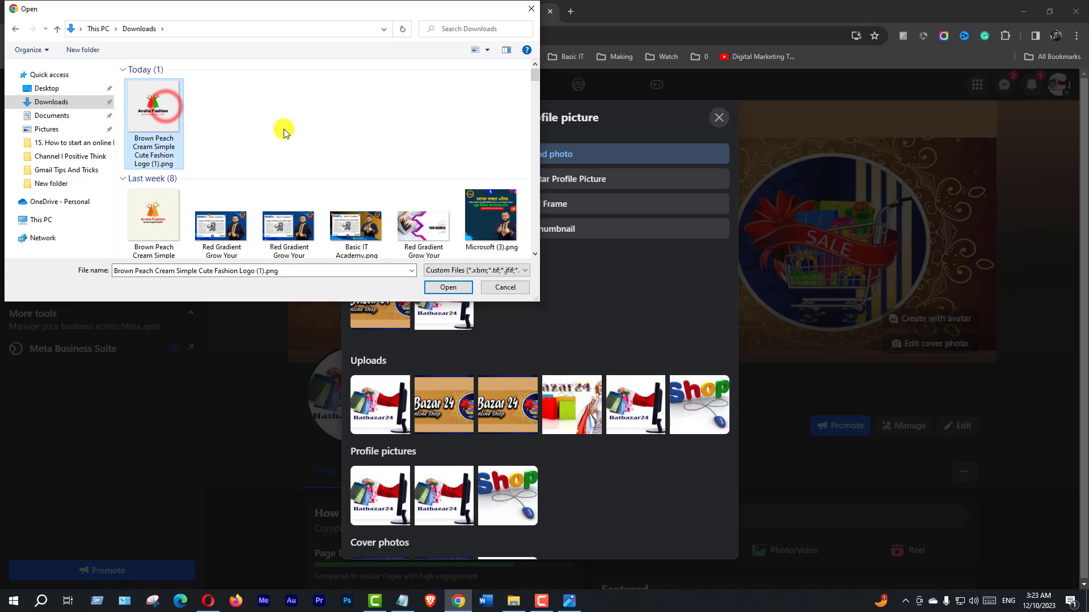
left_click(446, 289)
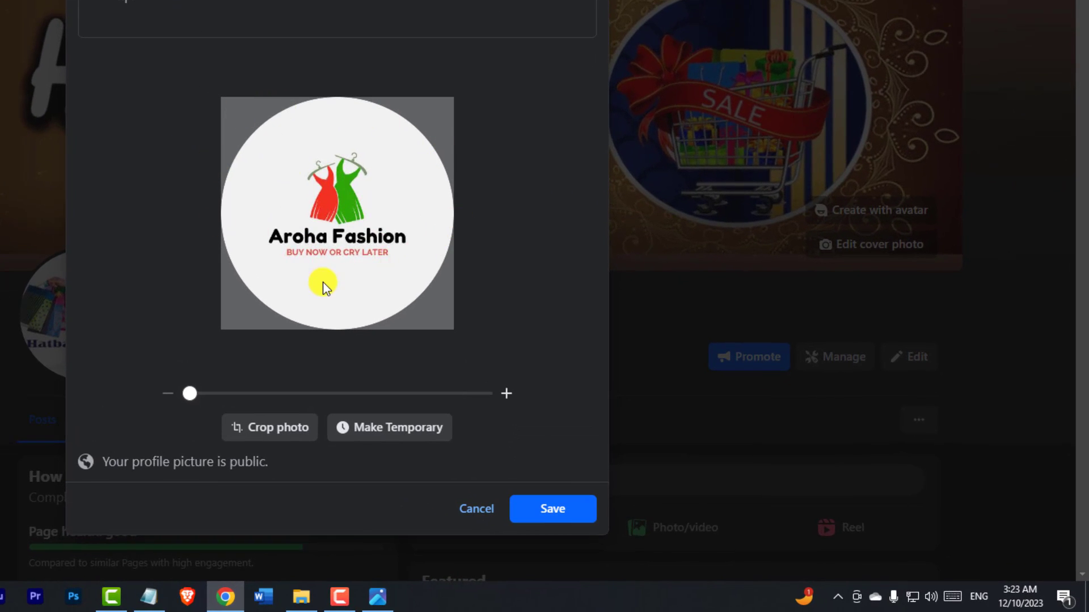
Enlarge and reposition the Aroha Fashion logo to fill more of the circular crop, and save it as the profile picture
left_click_drag(194, 397, 264, 397)
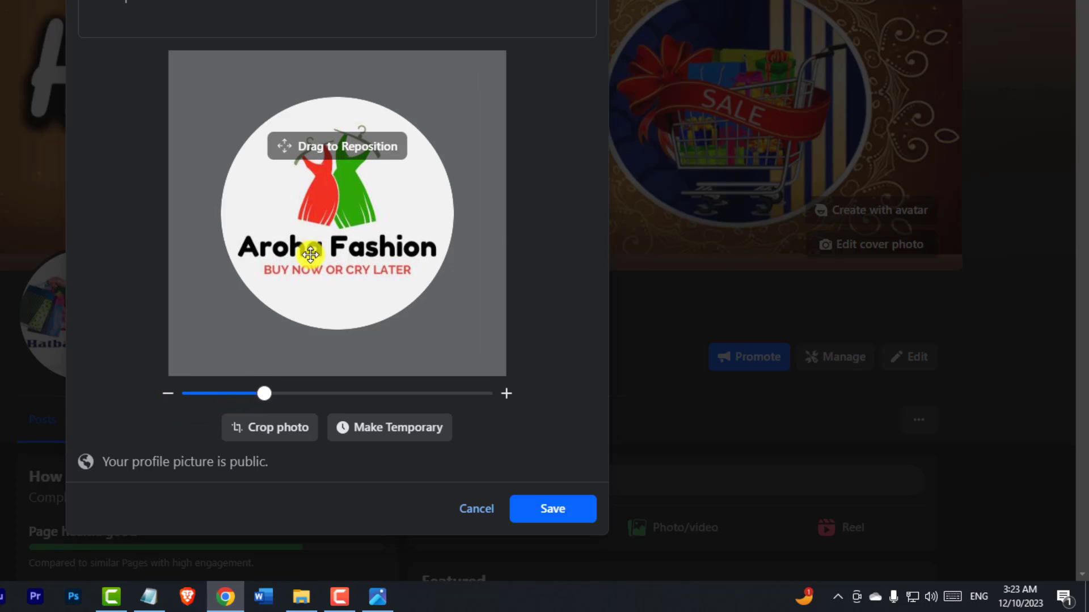
left_click_drag(352, 245, 345, 240)
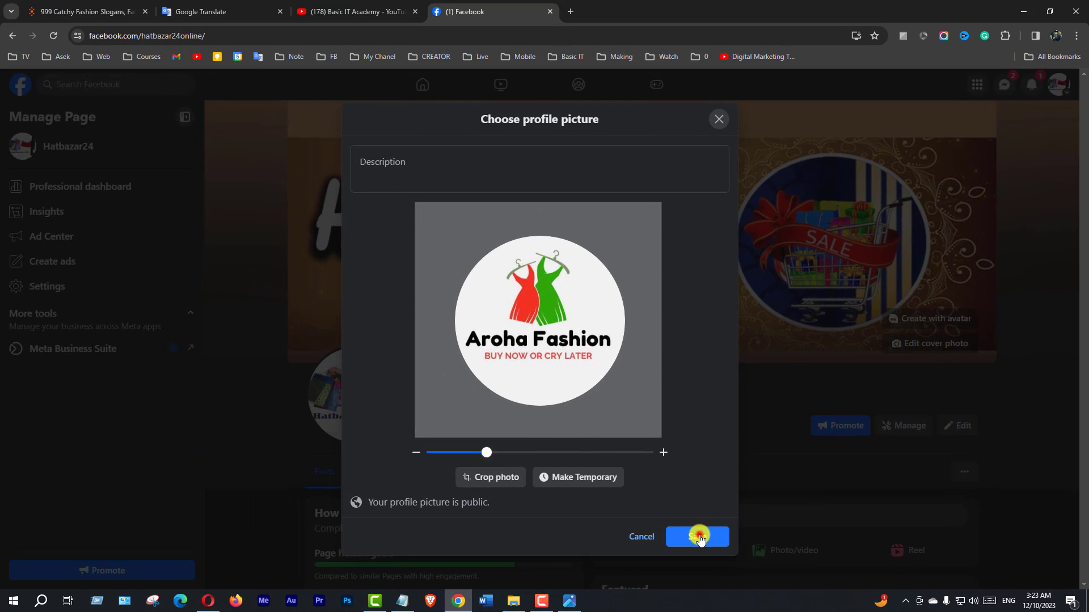
left_click(699, 537)
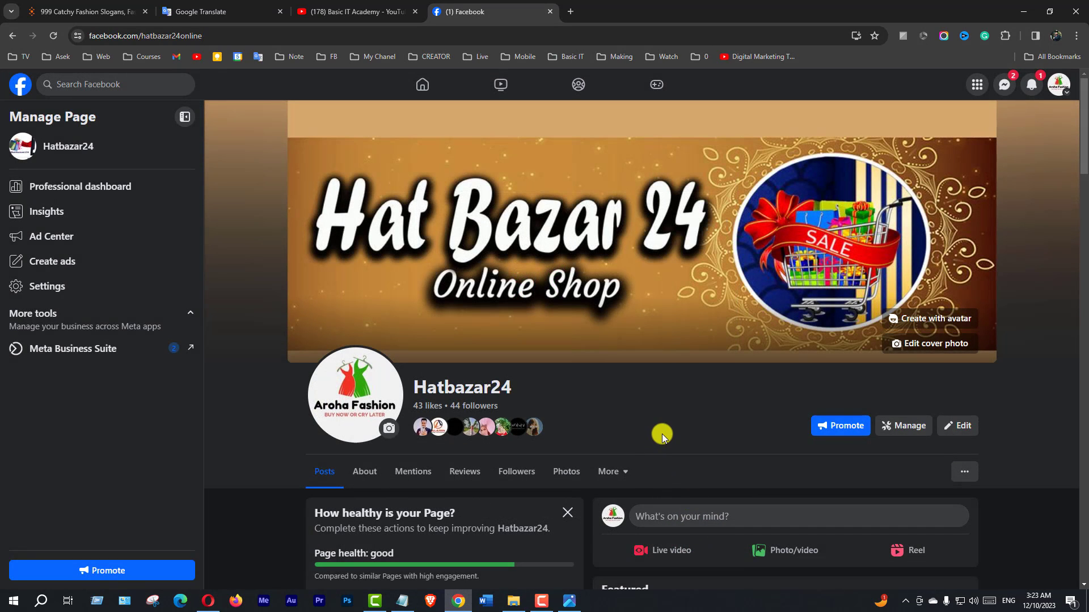
scroll(663, 436, "down", 1)
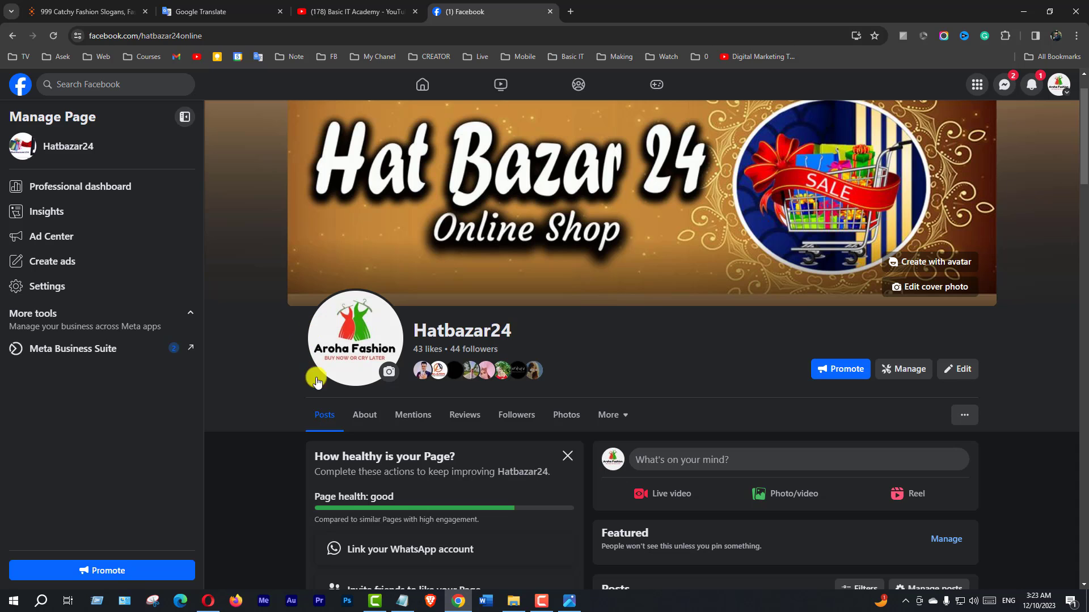